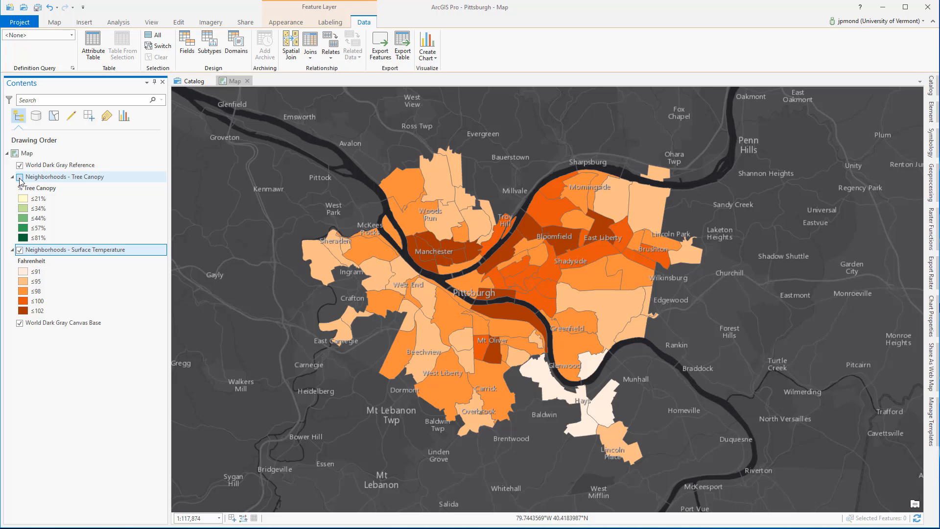
- Turn on the Neighborhoods - Tree Canopy layer and review the legend headings of the tree canopy and surface temperature layers
click(20, 178)
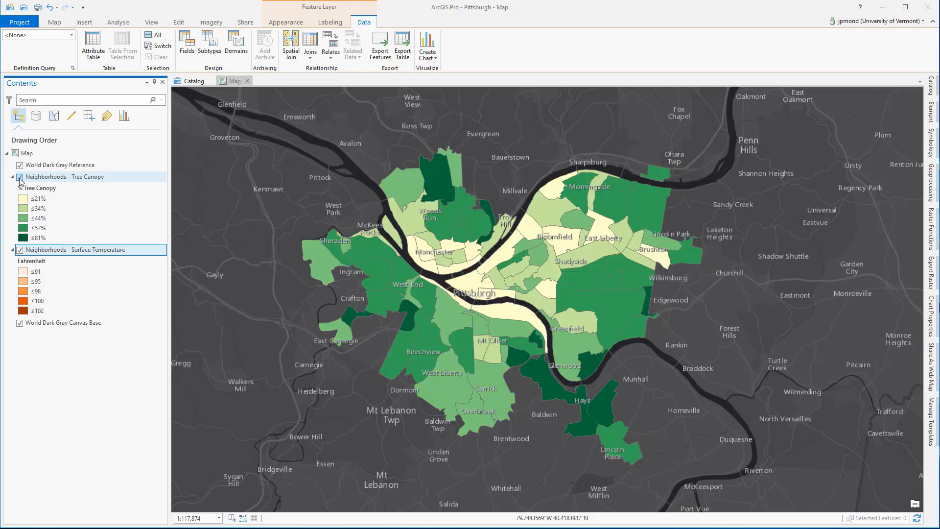
click(45, 177)
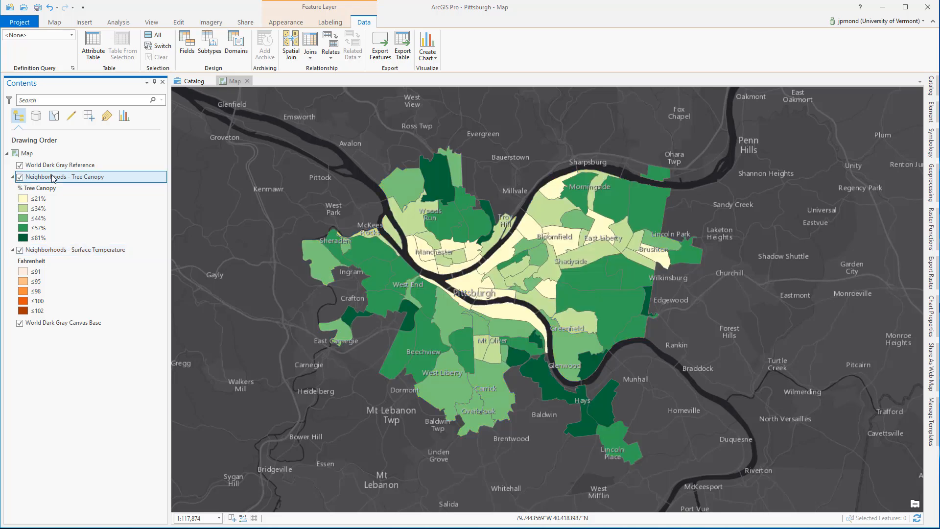
click(46, 189)
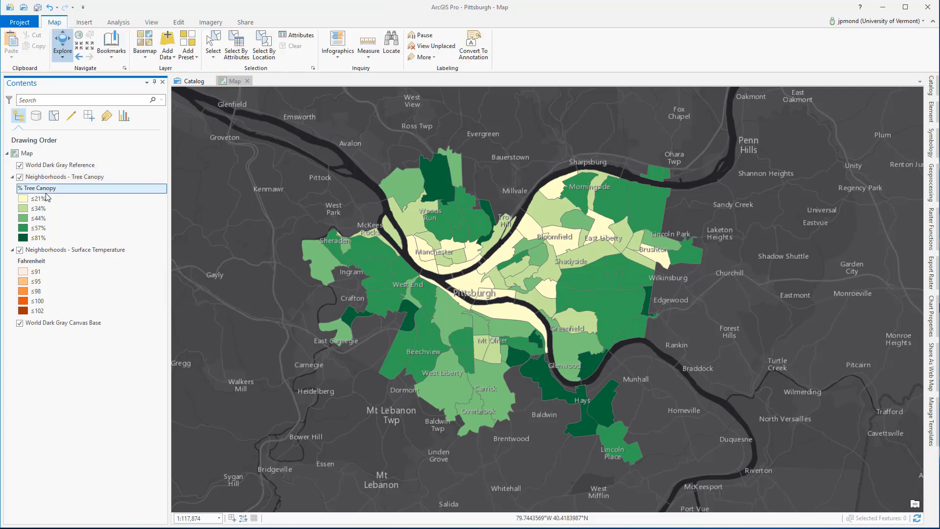
click(59, 251)
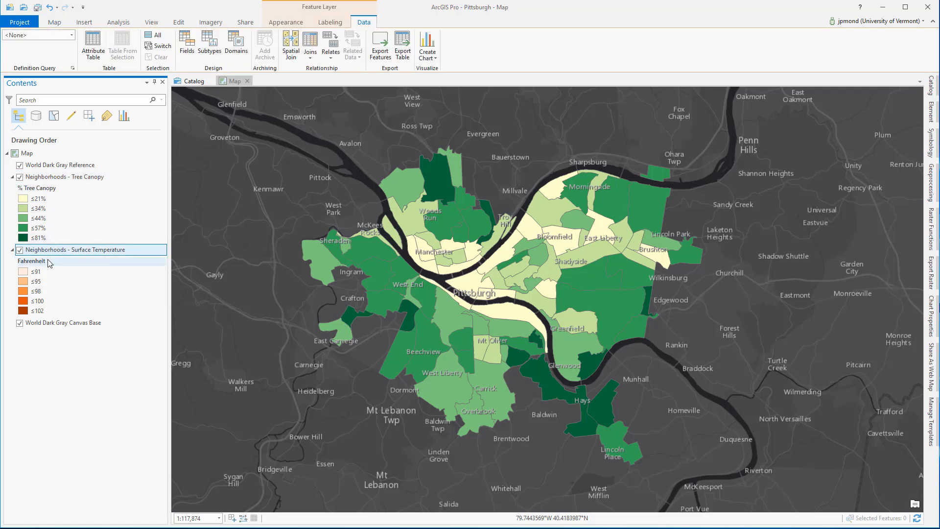
click(43, 261)
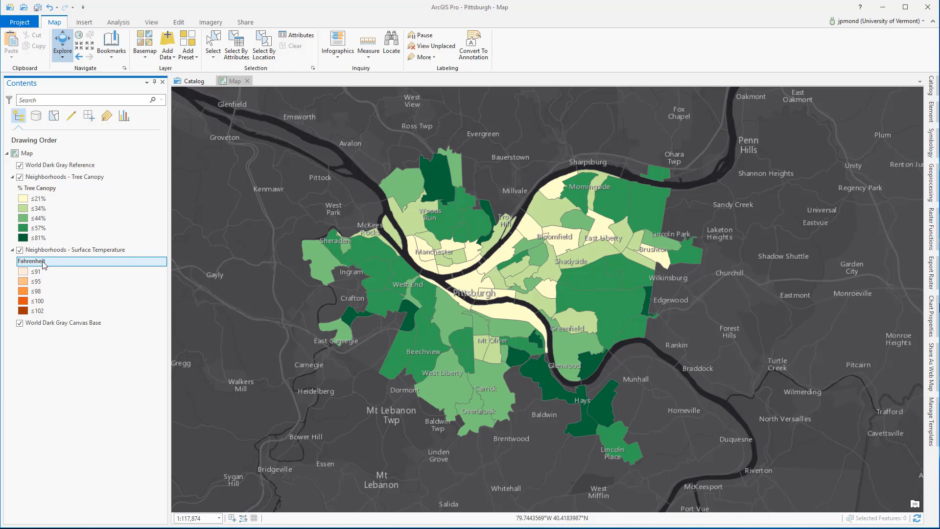
- Open the Neighborhoods - Tree Canopy symbology and examine its color scheme options and the label of each class
click(64, 177)
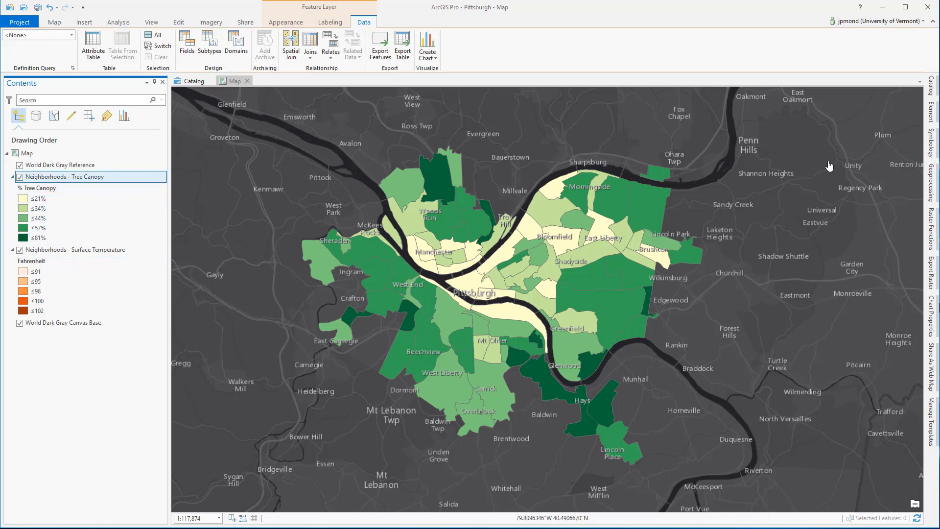
click(932, 143)
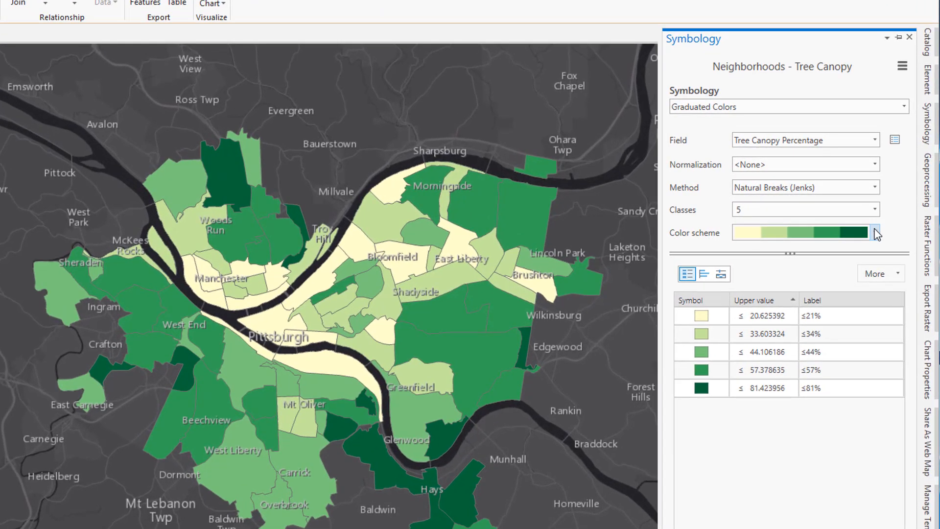
click(894, 220)
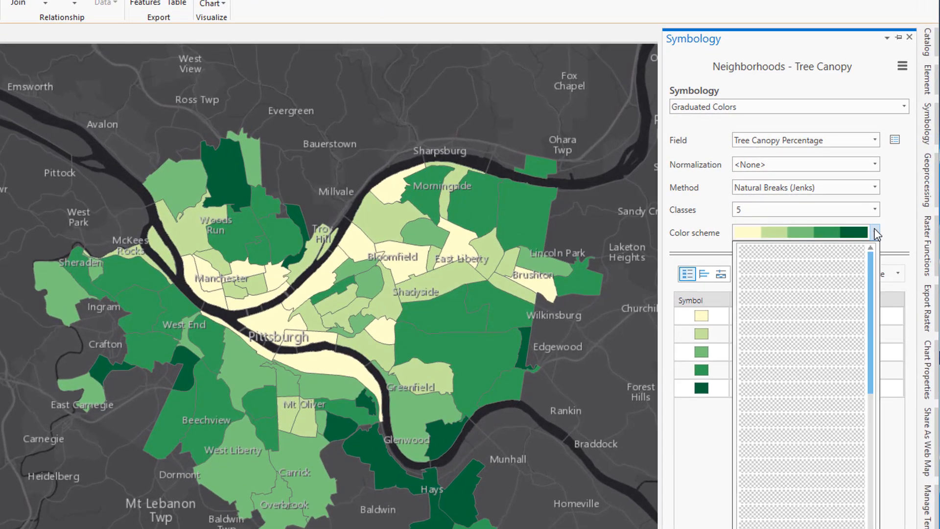
click(874, 233)
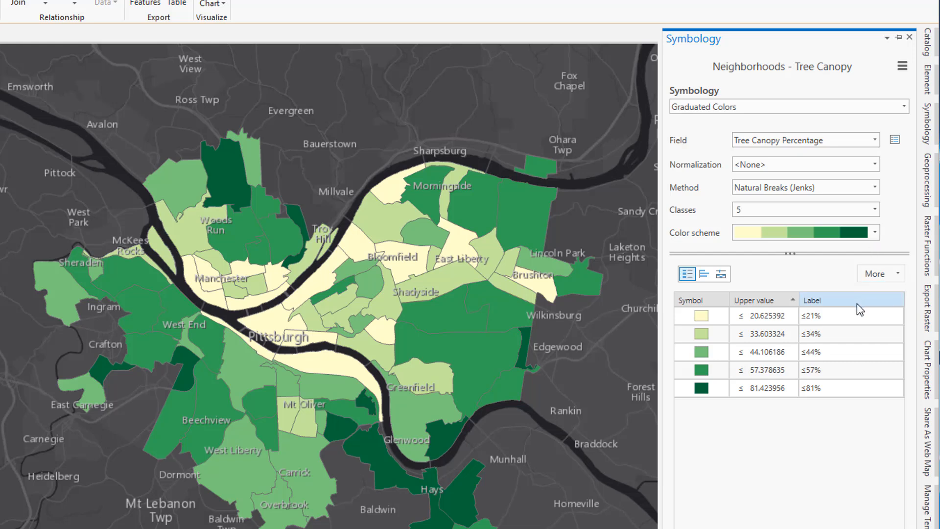
click(857, 318)
click(855, 333)
click(852, 352)
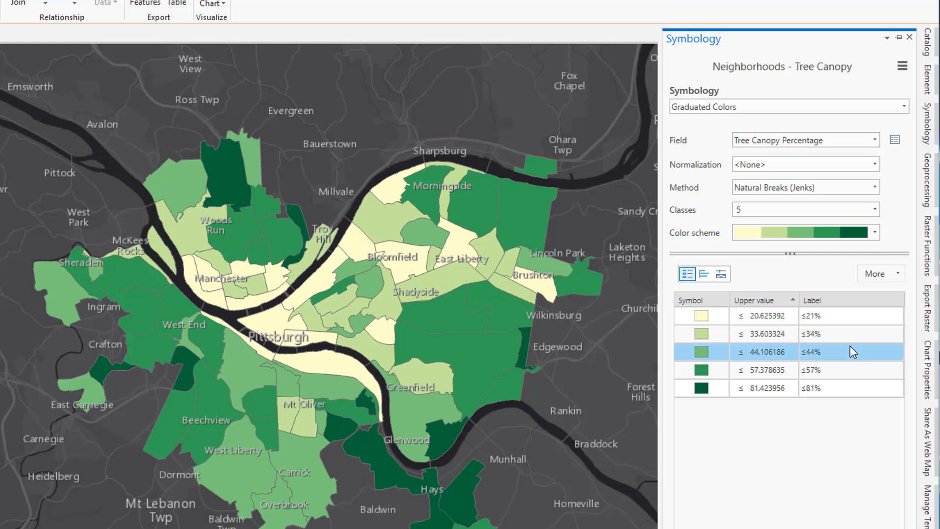
click(845, 369)
click(844, 387)
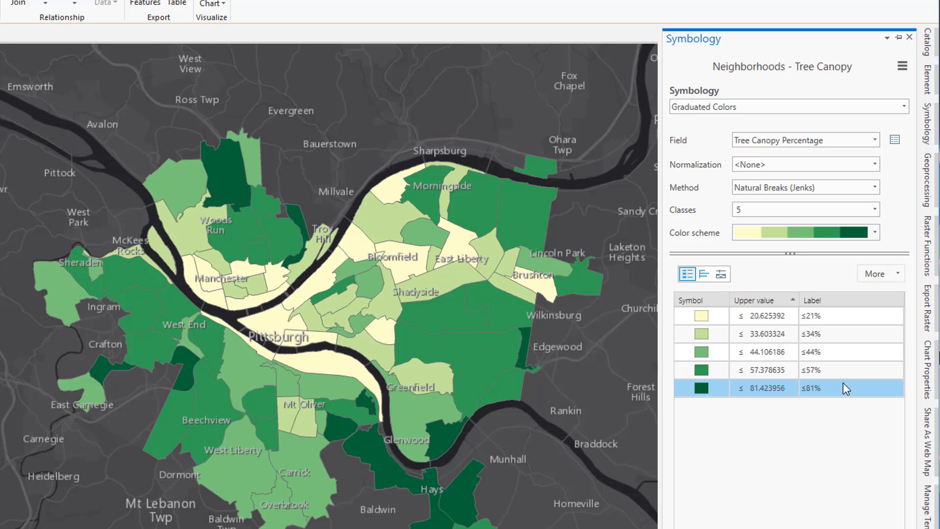
- Examine the label formatting in the advanced symbology options of the tree canopy layer, including percentage category and decimal places
click(902, 68)
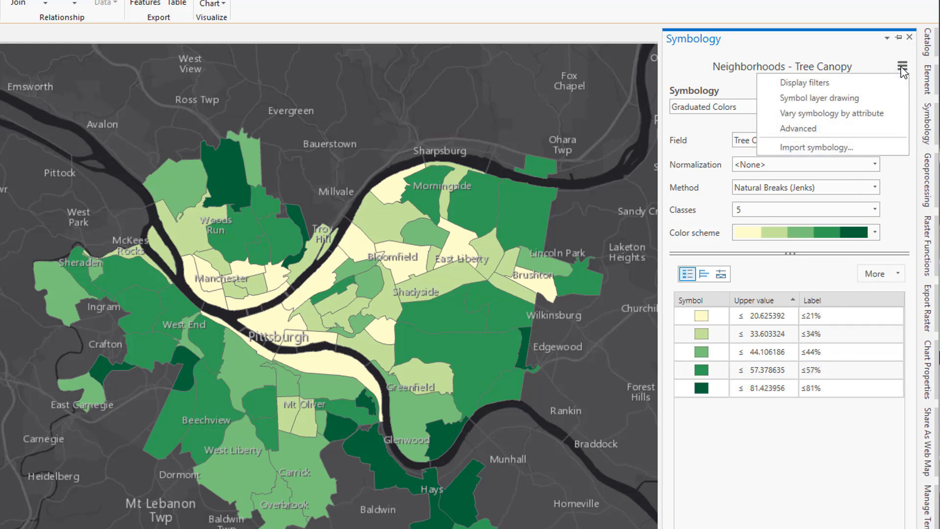
click(825, 128)
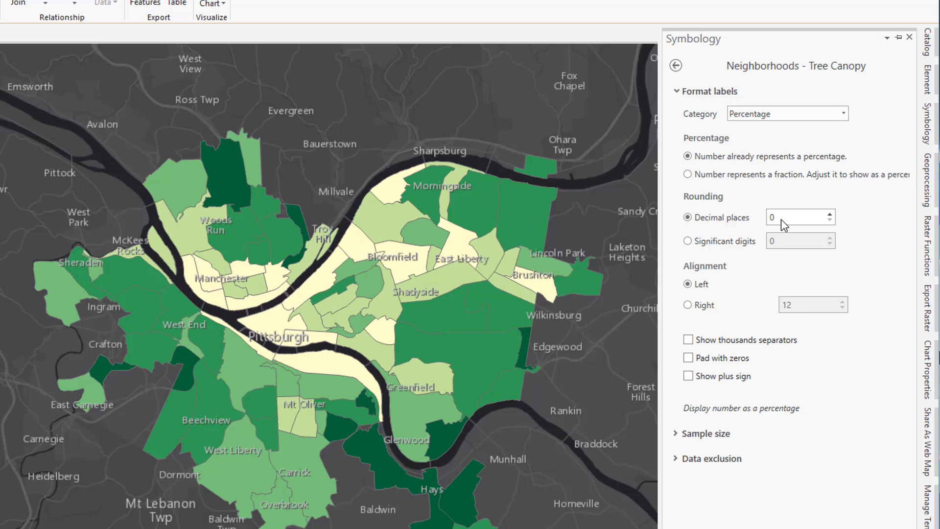
click(677, 65)
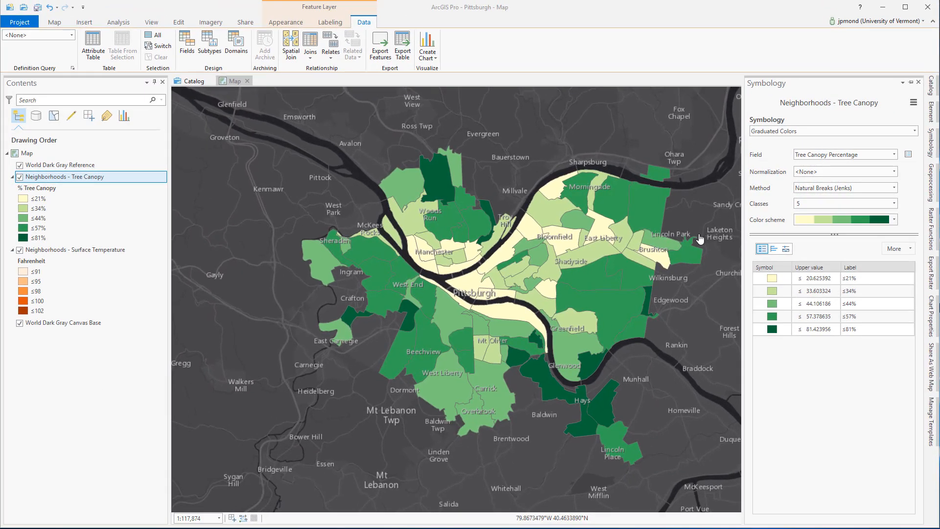
- Inspect the pop-up of the Squirrel Hill North neighborhood and the attribute table of the Neighborhoods - Tree Canopy layer
click(590, 279)
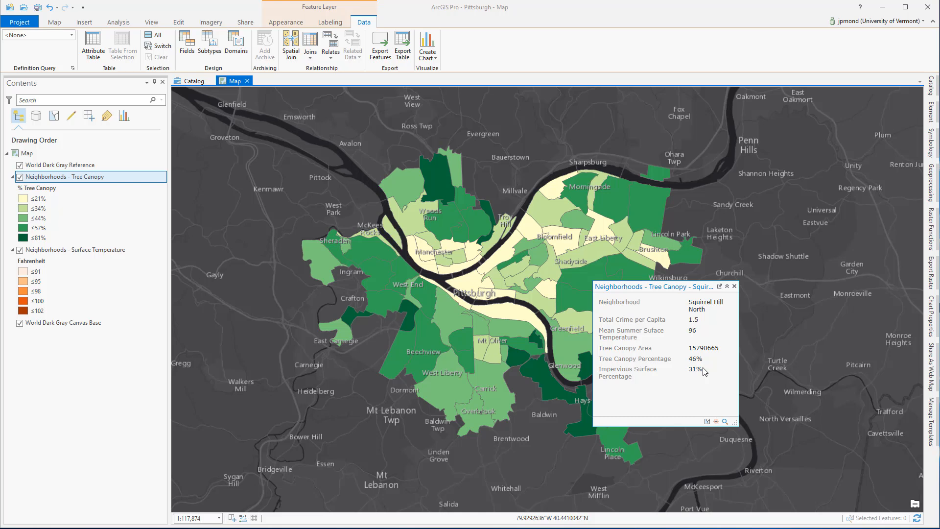
click(100, 181)
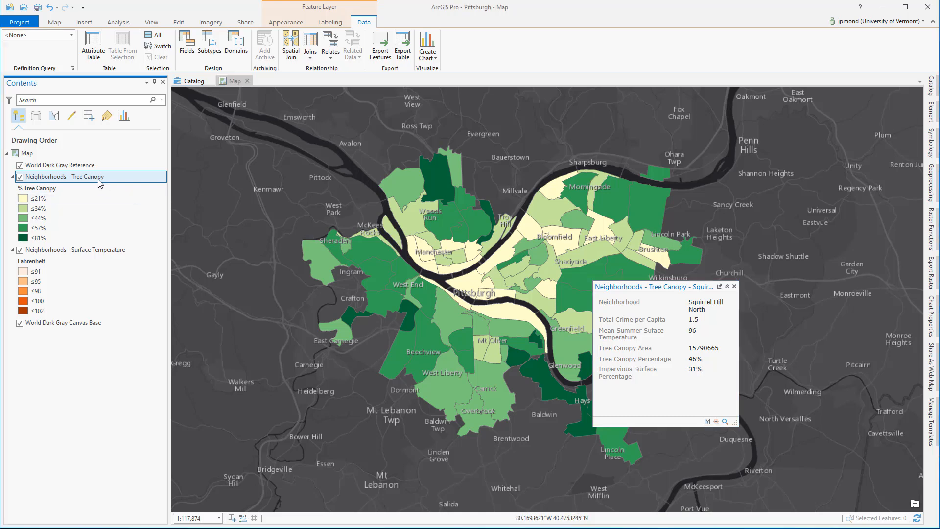
right_click(99, 182)
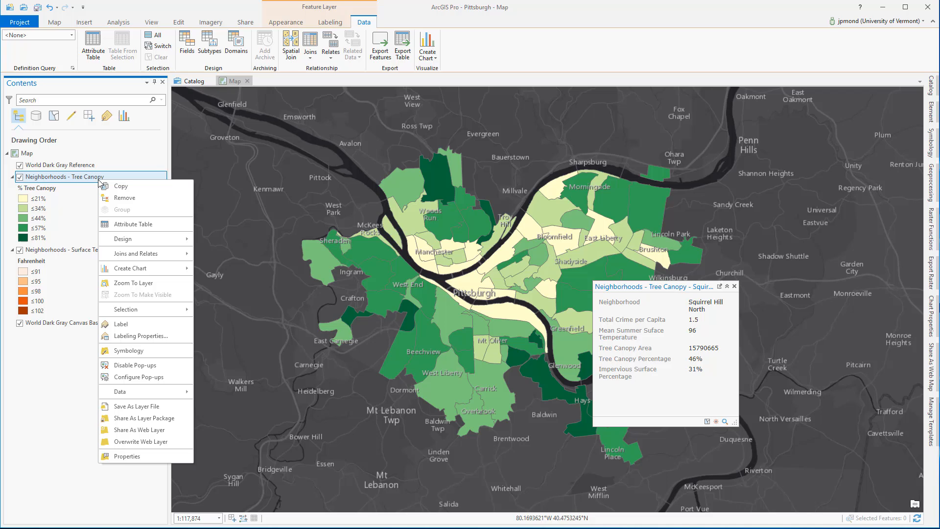
click(119, 224)
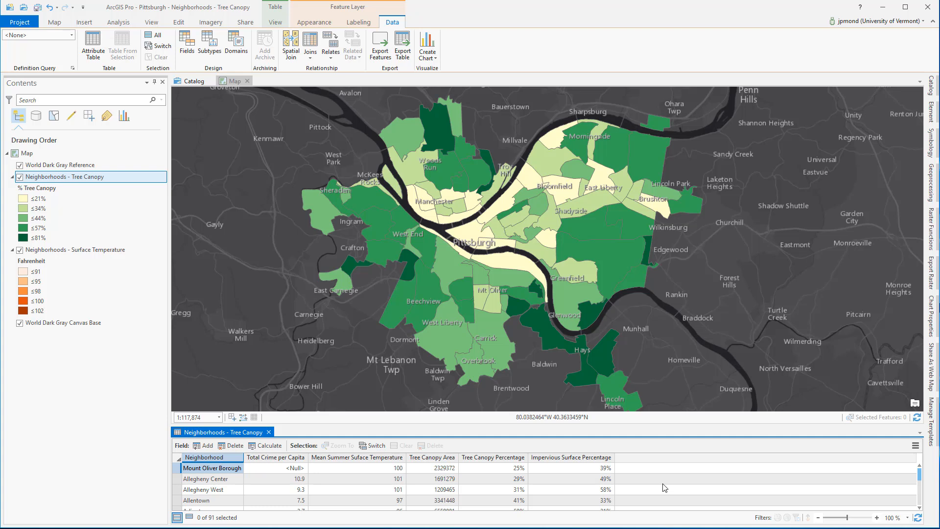
click(269, 432)
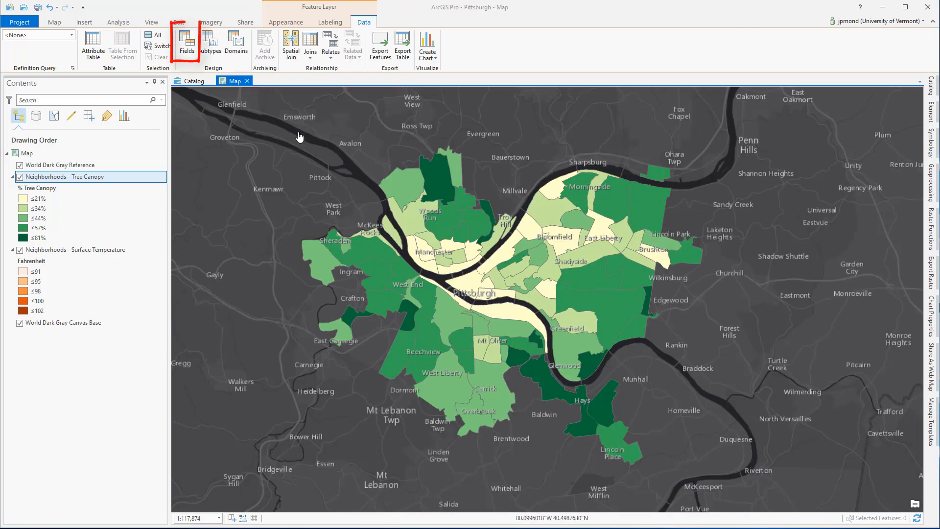
- Open the field design of the tree canopy layer and toggle the visibility of the Neighborhood and Total Crime per Capita fields
click(188, 50)
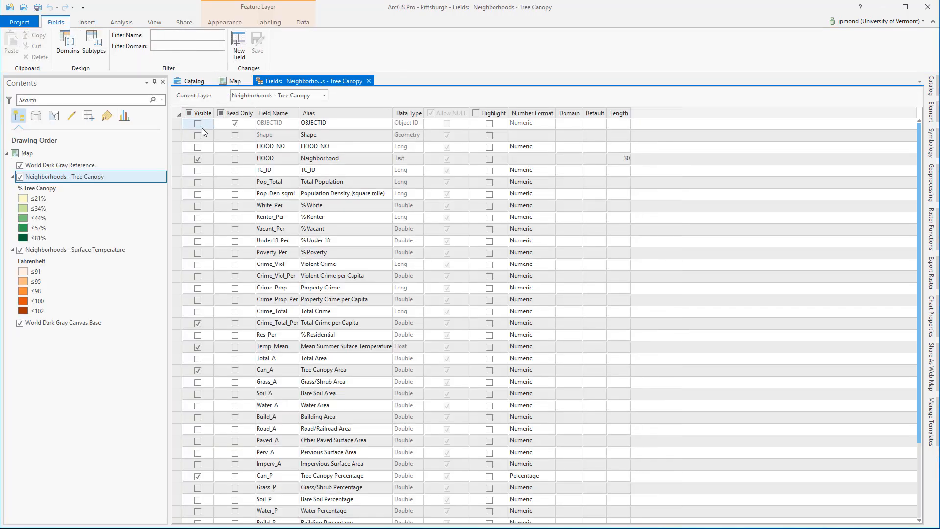
click(197, 159)
click(200, 326)
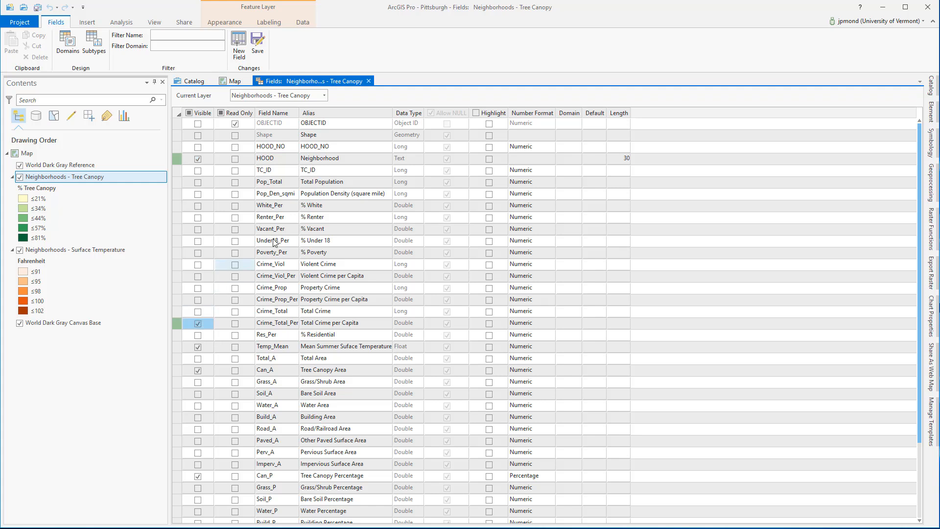
- Open the alias of the HOOD field for editing, keep it as Neighborhood, and save and close the field design
click(345, 162)
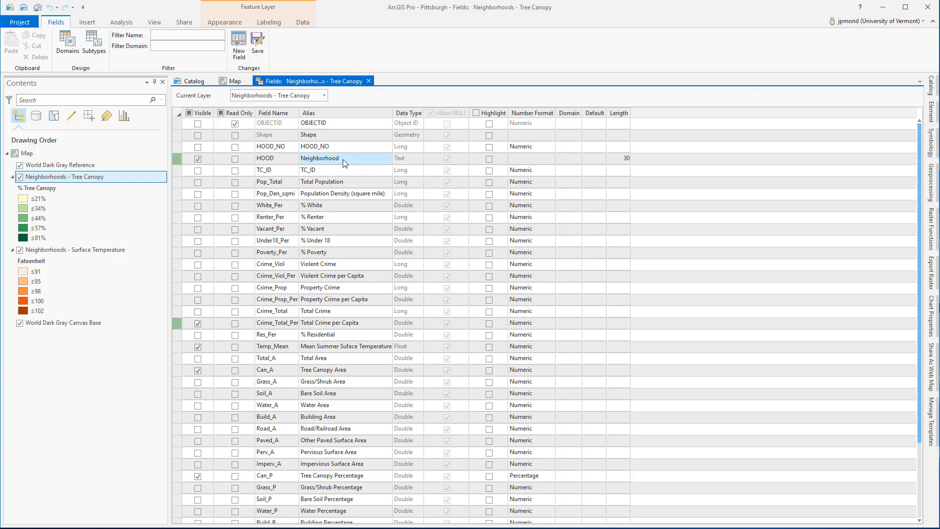
click(343, 160)
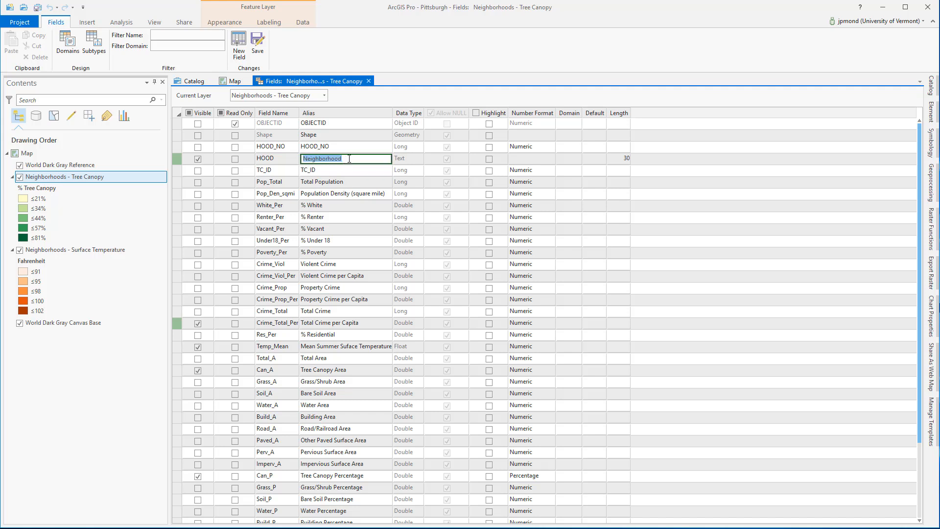
click(350, 159)
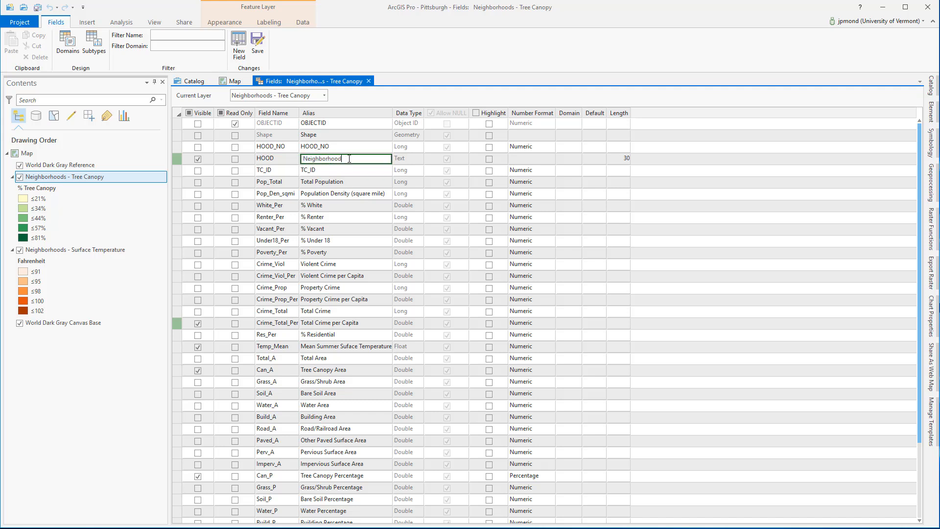
click(259, 46)
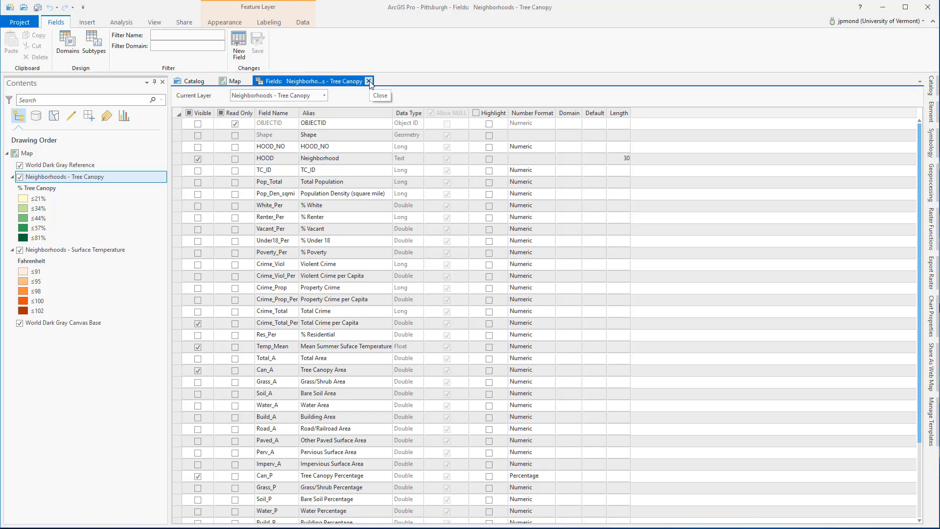
click(369, 81)
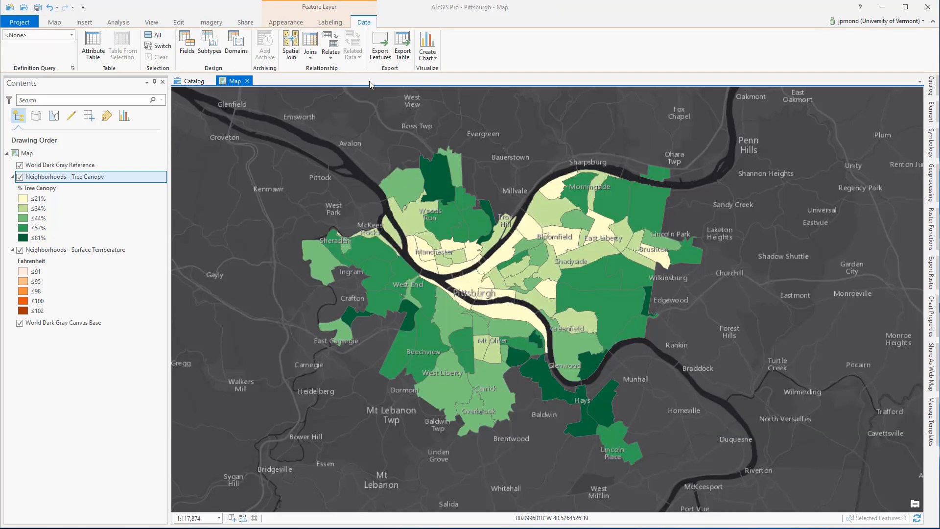
- Save the project and start sharing the Pittsburgh map as a web map
click(38, 8)
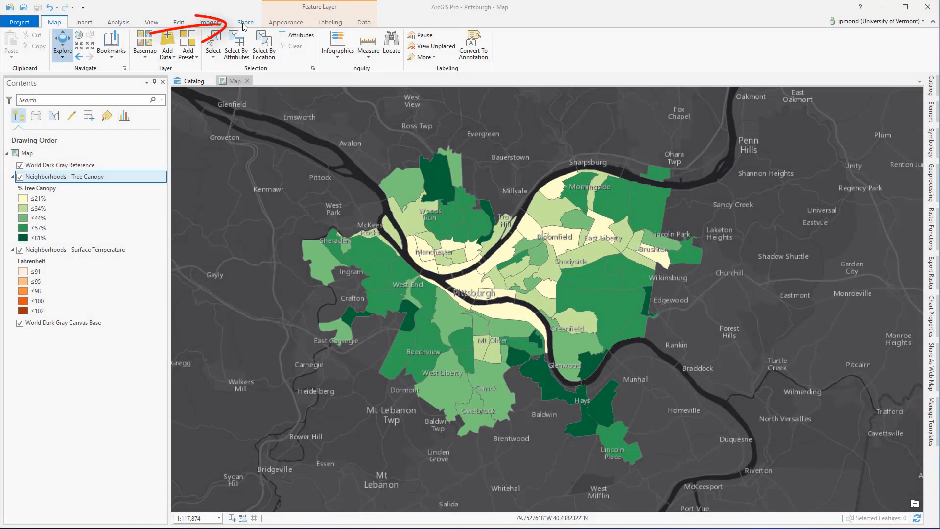
click(244, 23)
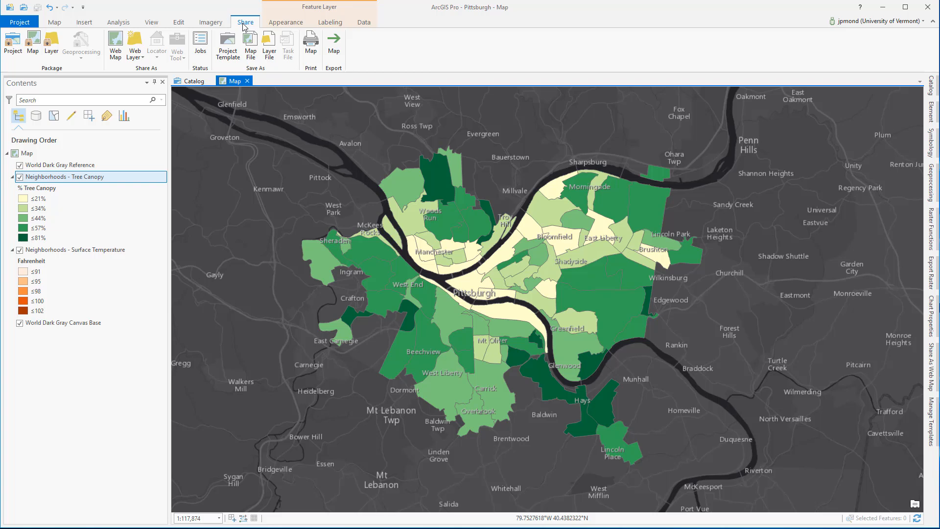
click(115, 45)
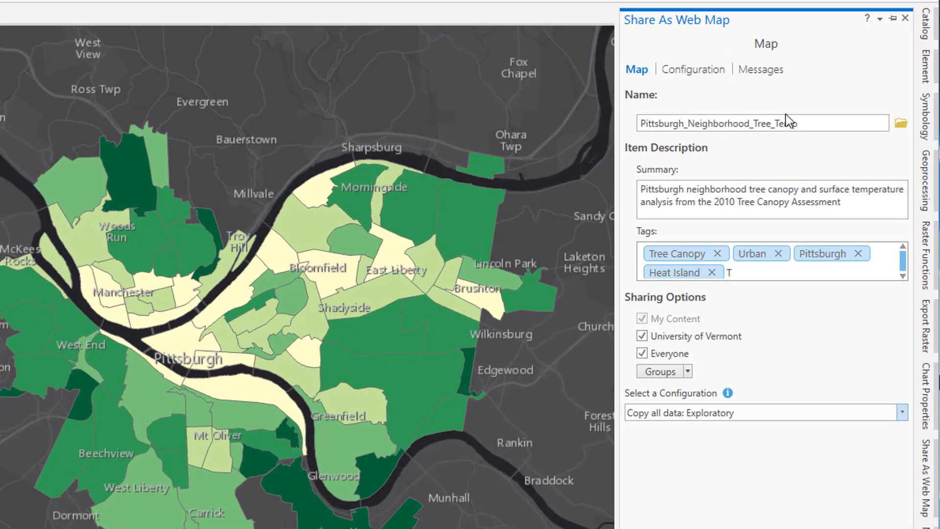
- End the web map's summary with a period and replace the partial last tag with the tag Temperature
click(819, 123)
click(847, 201)
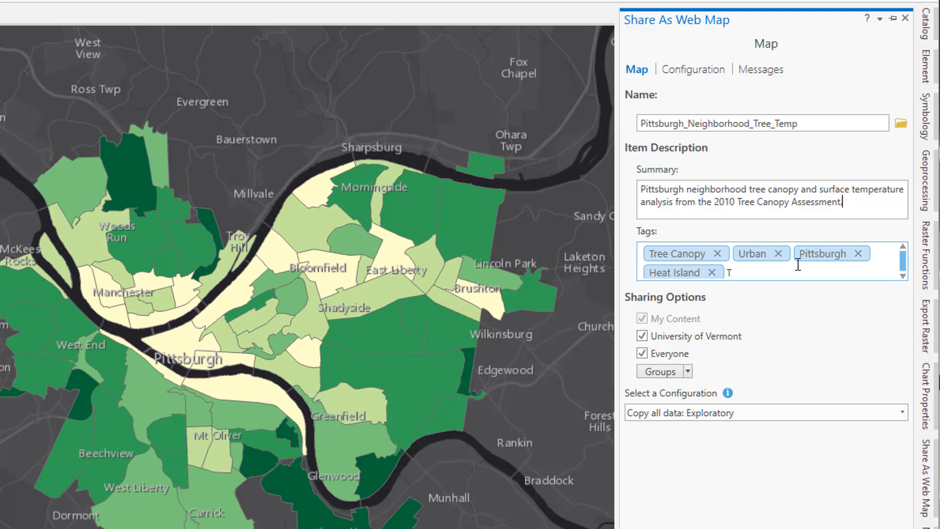
click(779, 269)
key(BackSpace)
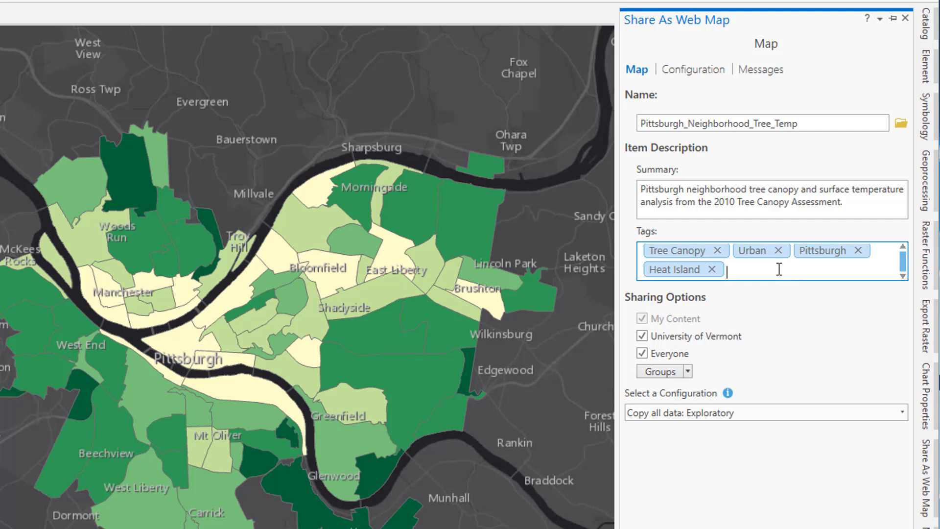
text(Temperature)
click(765, 301)
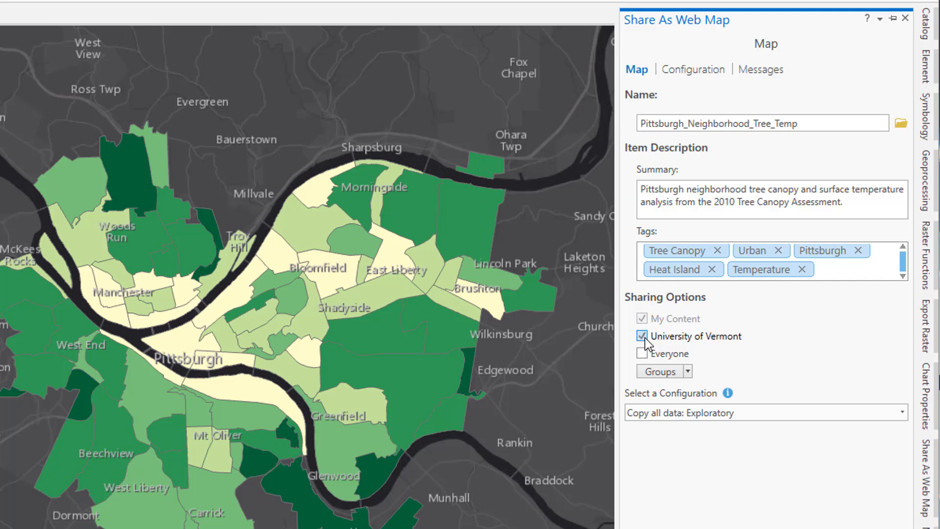
- Share the web map with Everyone and toggle the SAL group in the group sharing options
click(642, 353)
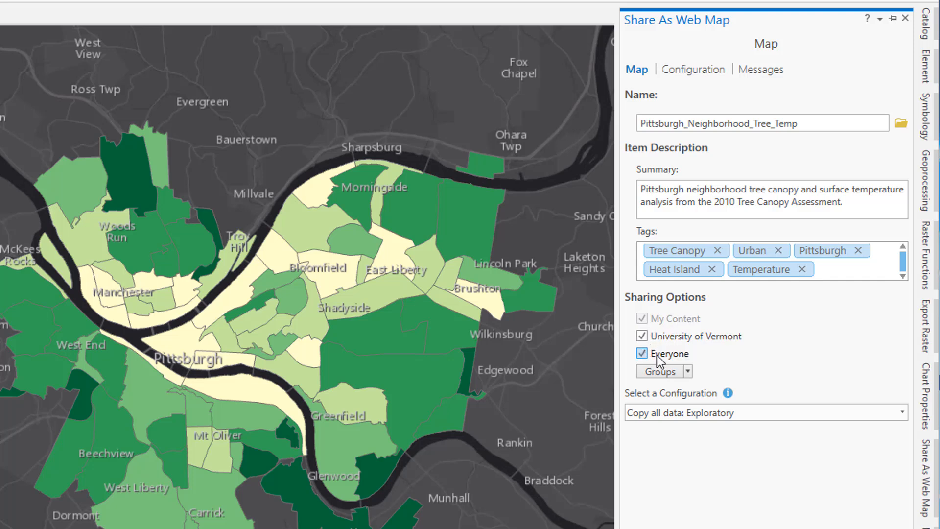
click(688, 372)
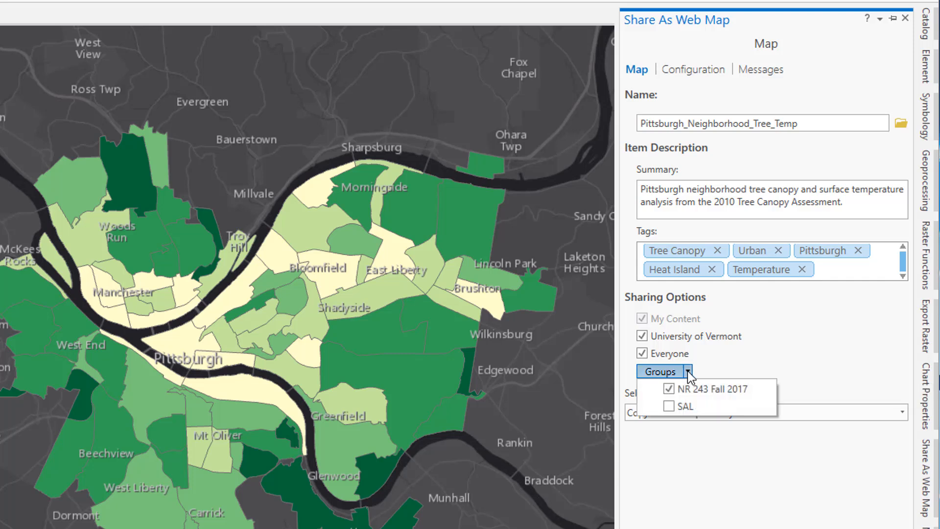
click(670, 406)
click(688, 371)
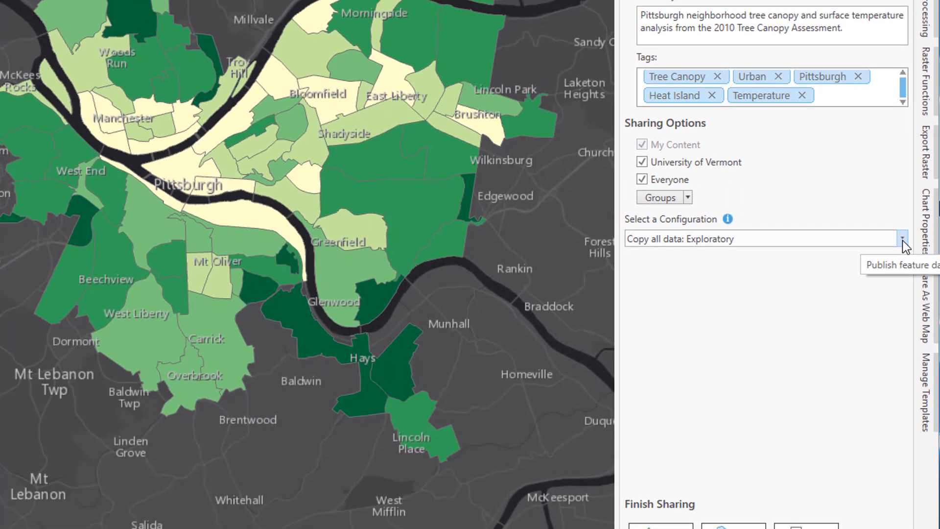
- Keep the Copy all data: Exploratory configuration and analyze the map for sharing problems
click(902, 348)
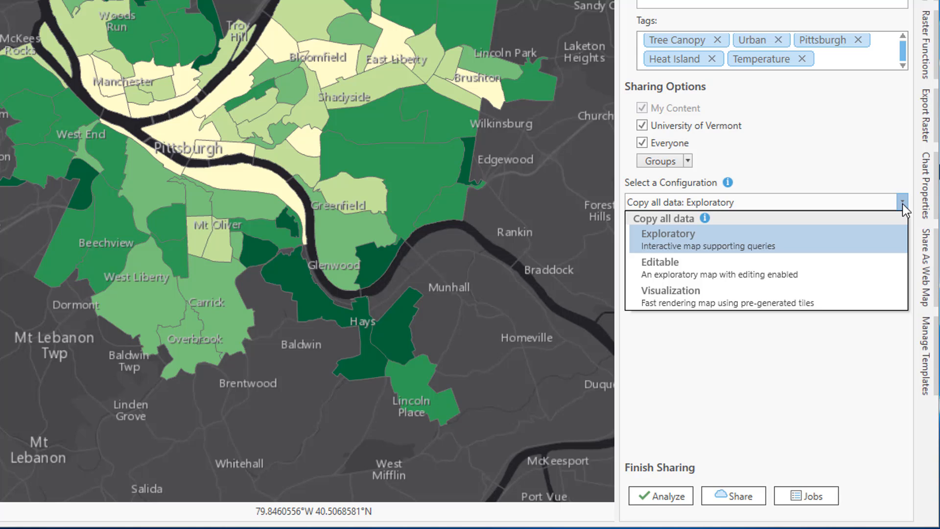
click(903, 204)
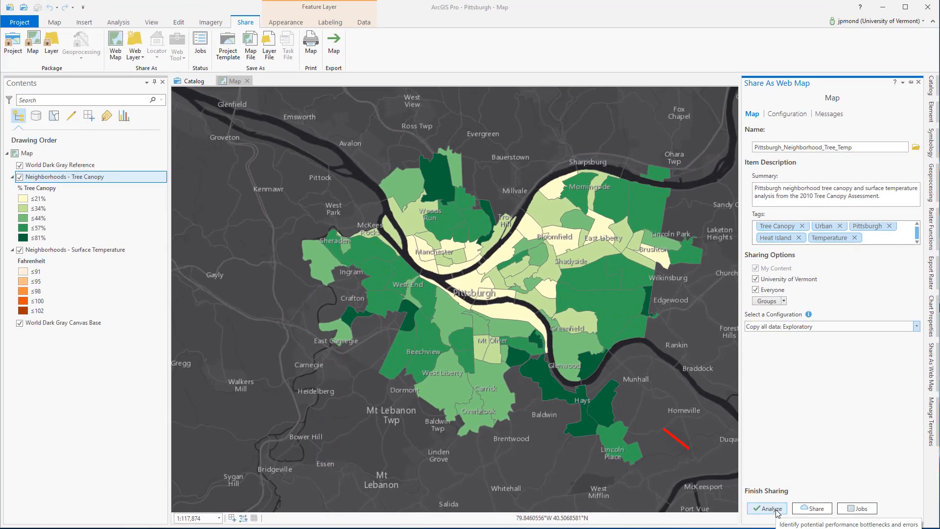
click(776, 510)
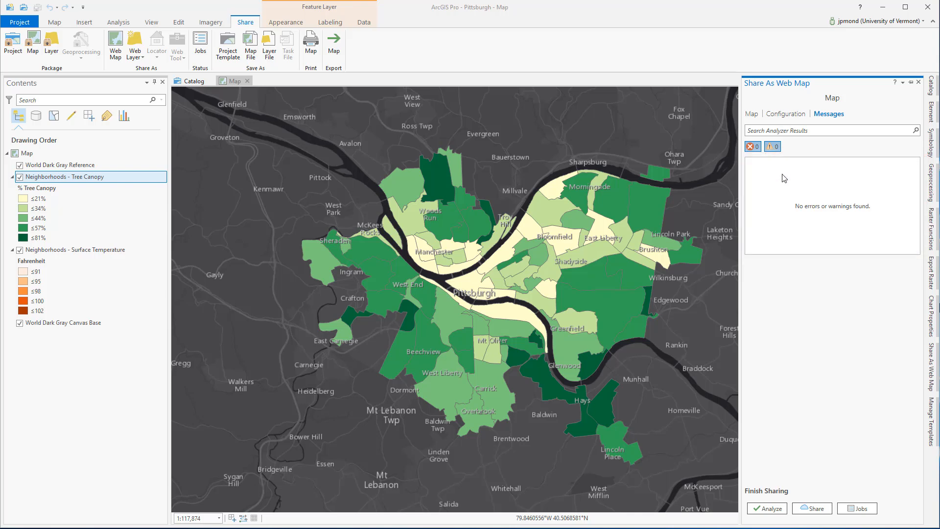
- Check the web map's content configuration and analyzer messages, and share the web map
click(789, 115)
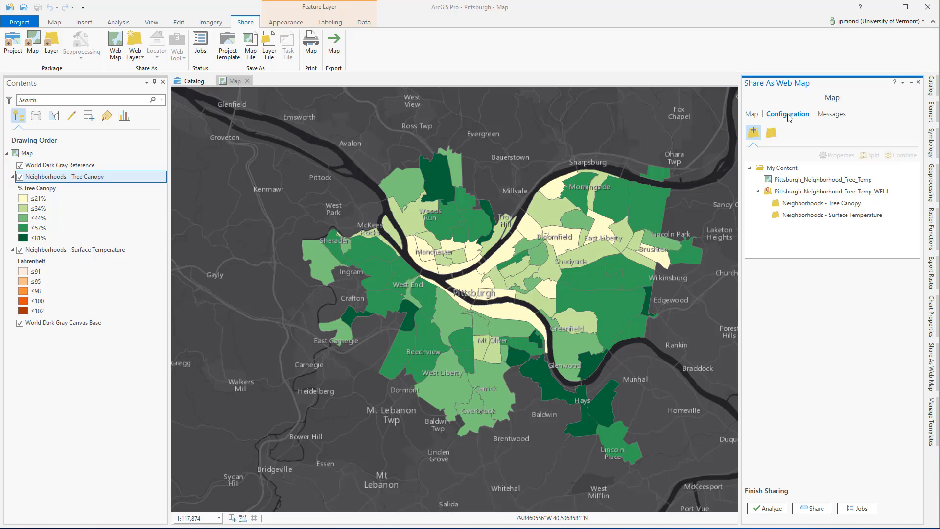
click(826, 114)
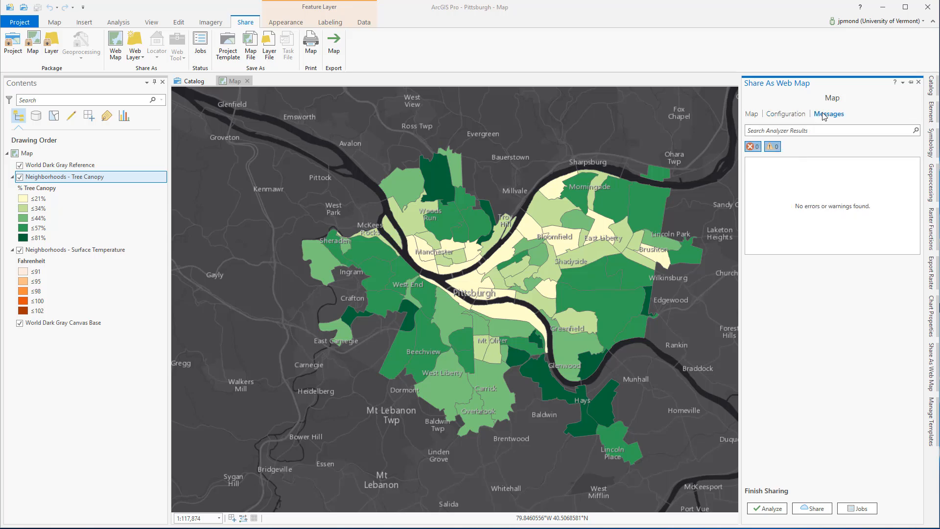
click(820, 509)
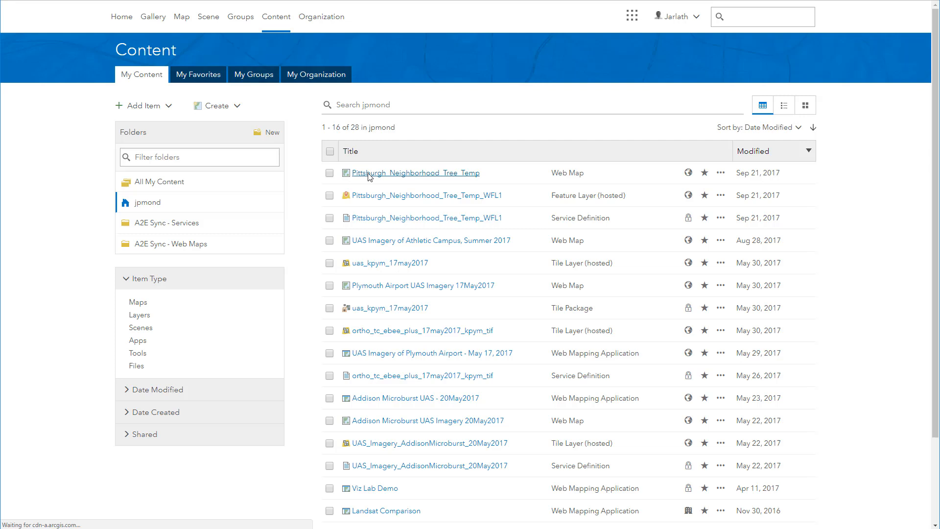
- Open the Pittsburgh_Neighborhood_Tree_Temp web map in ArcGIS Online and toggle Neighborhoods - Tree Canopy off and on to inspect the Surface Temperature layer
click(369, 175)
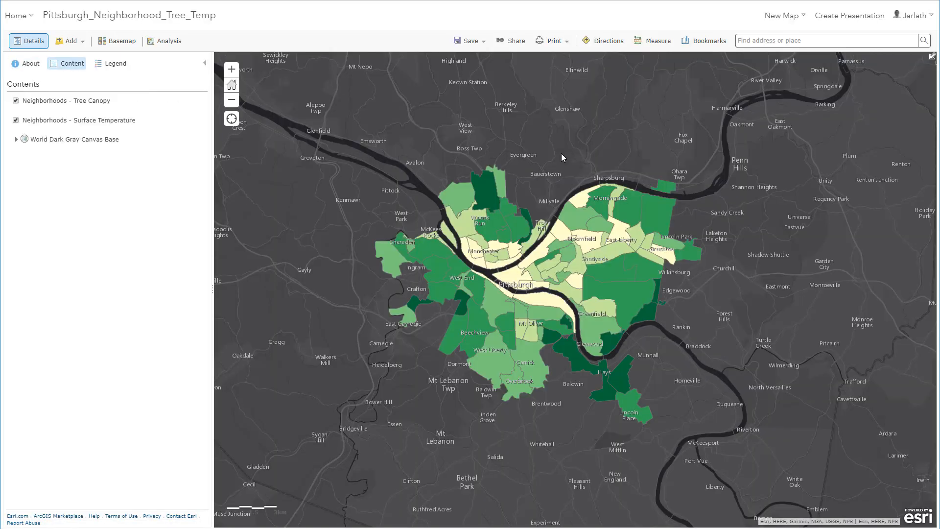
click(16, 101)
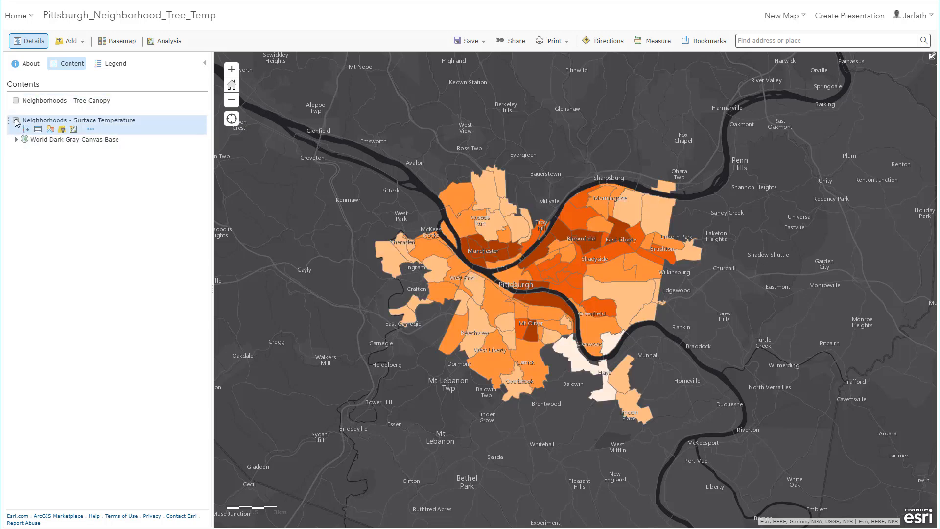
click(15, 121)
click(15, 120)
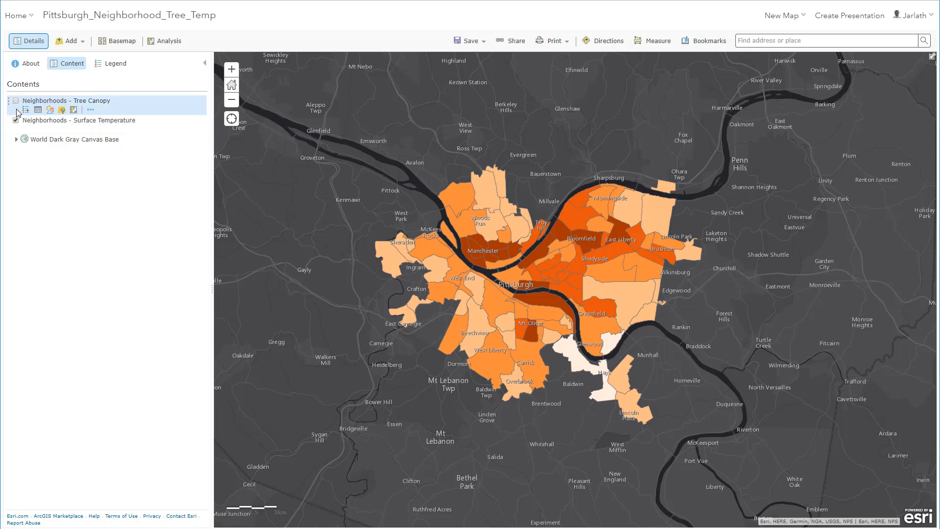
click(15, 101)
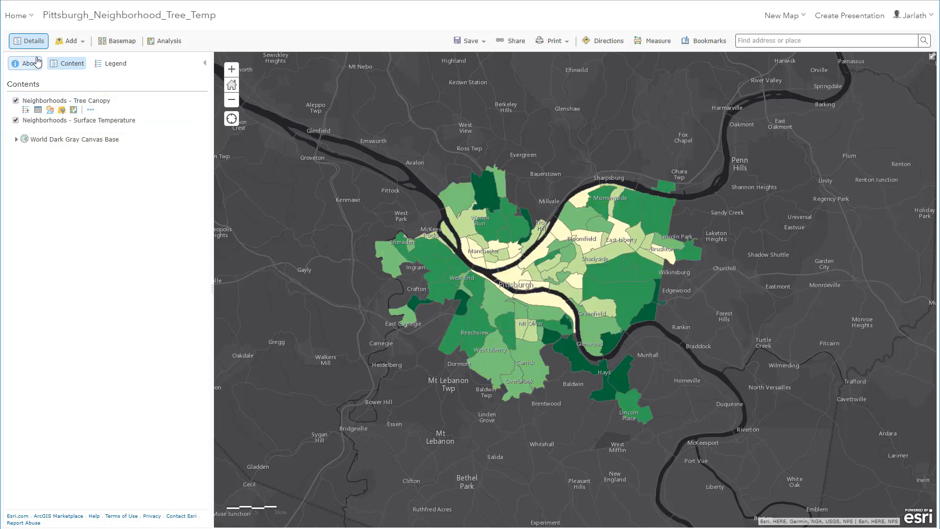
- Create a 2D Web AppBuilder app titled Pittsburgh Tree Canopy & Surface Temperature, tagged Tree Canopy, Urban, Pittsburgh and Heat Island, with the web map's summary
mouse_move(27, 20)
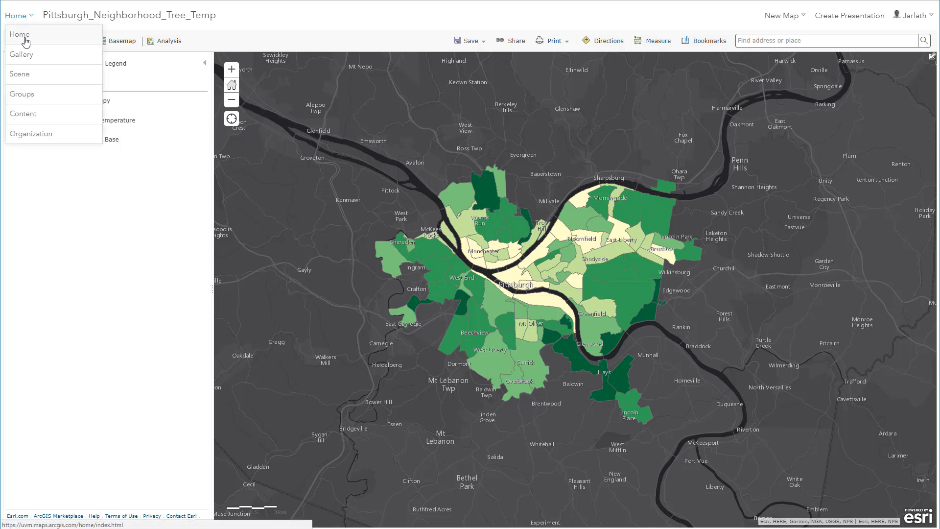
click(29, 115)
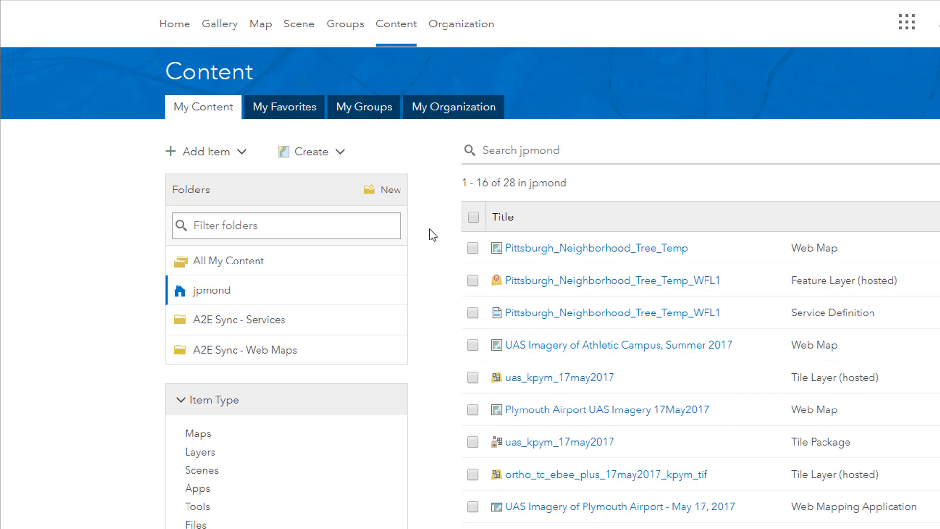
click(340, 153)
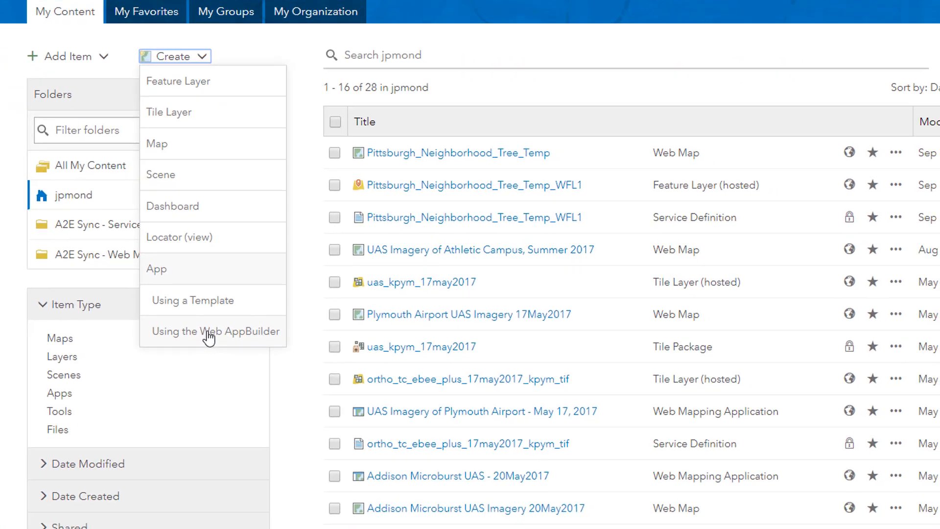
click(346, 433)
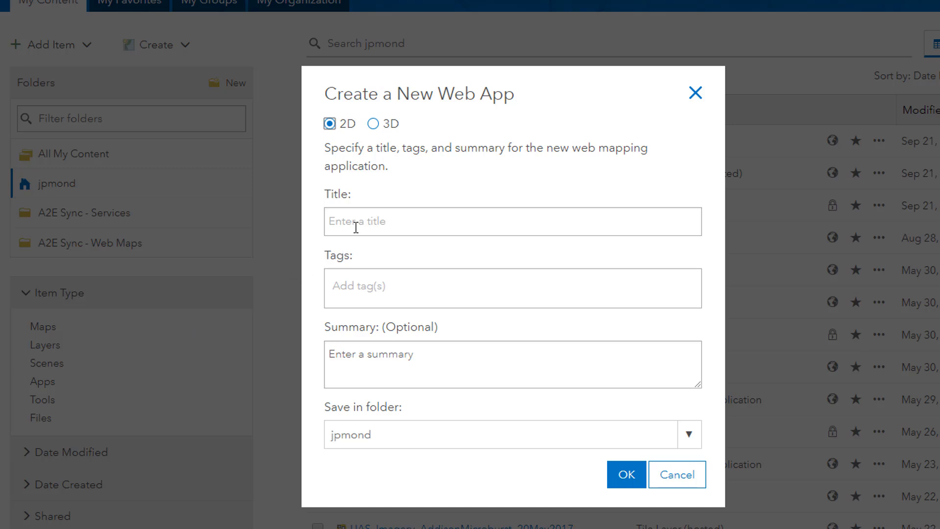
click(356, 228)
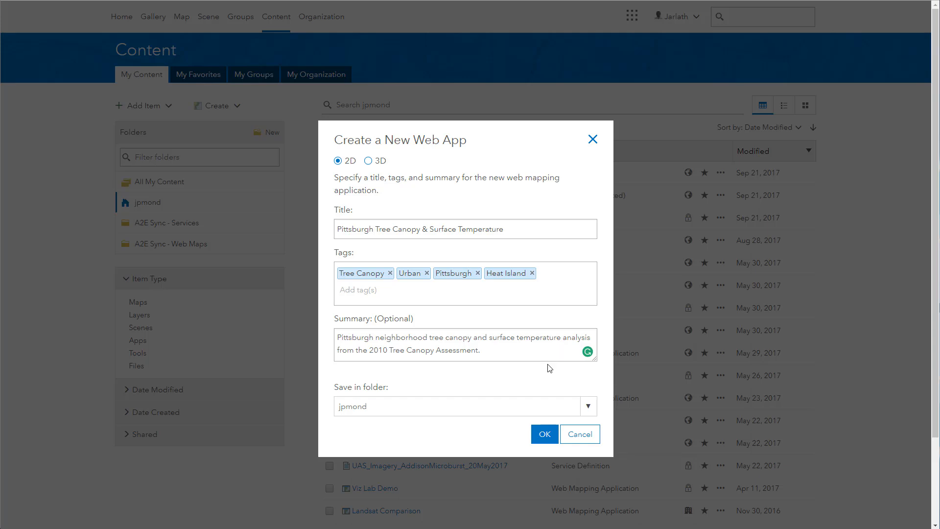
click(544, 435)
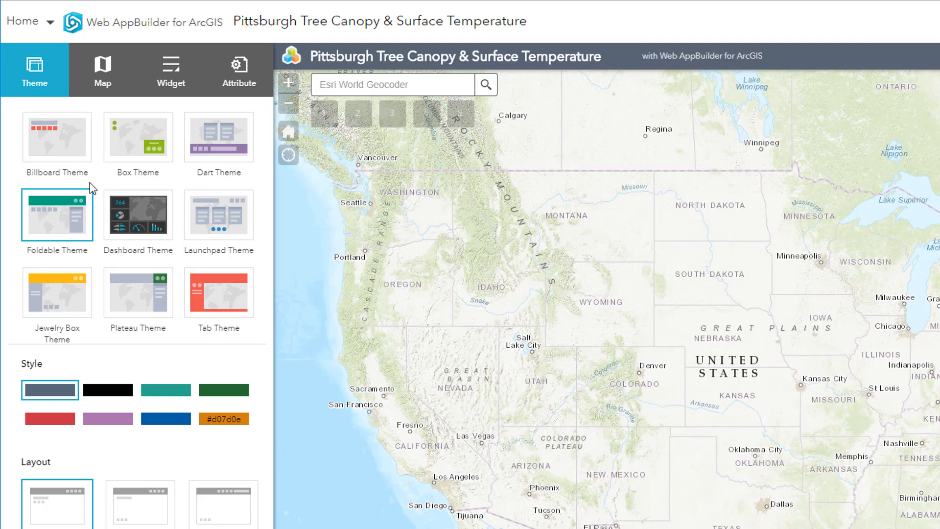
- Apply the dark green style, set Pittsburgh_Neighborhood_Tree_Temp as the app's web map, and save
click(214, 394)
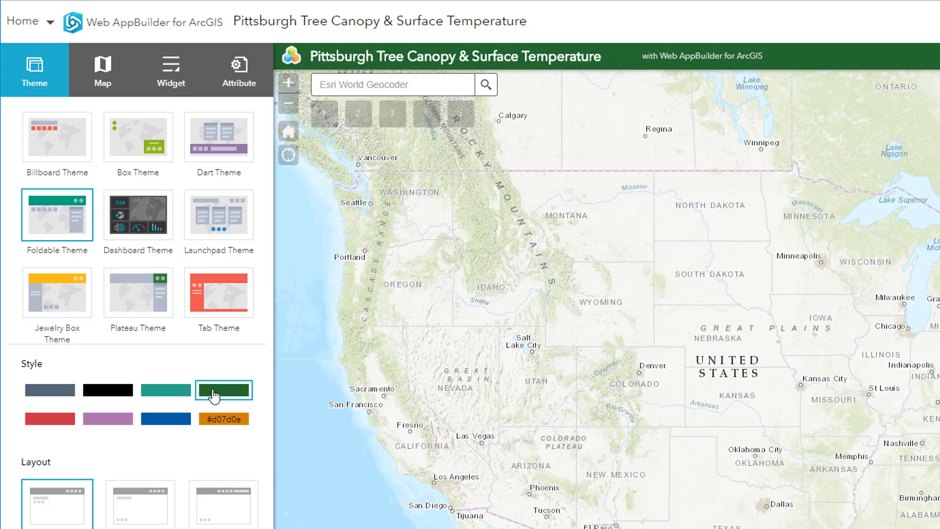
click(103, 81)
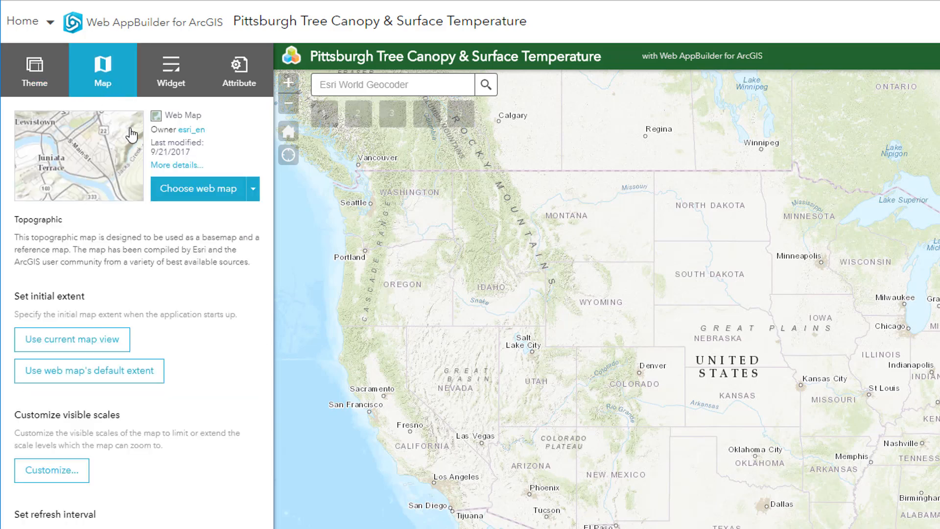
click(253, 192)
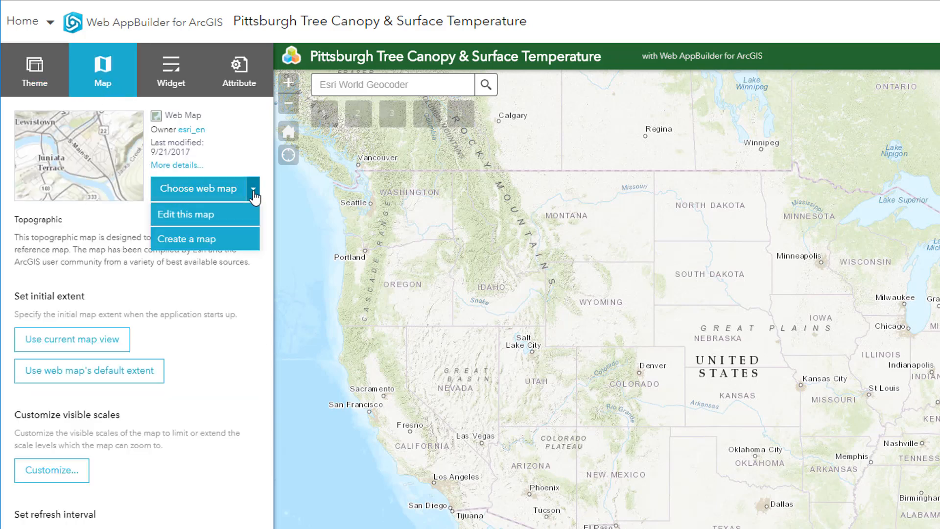
click(226, 192)
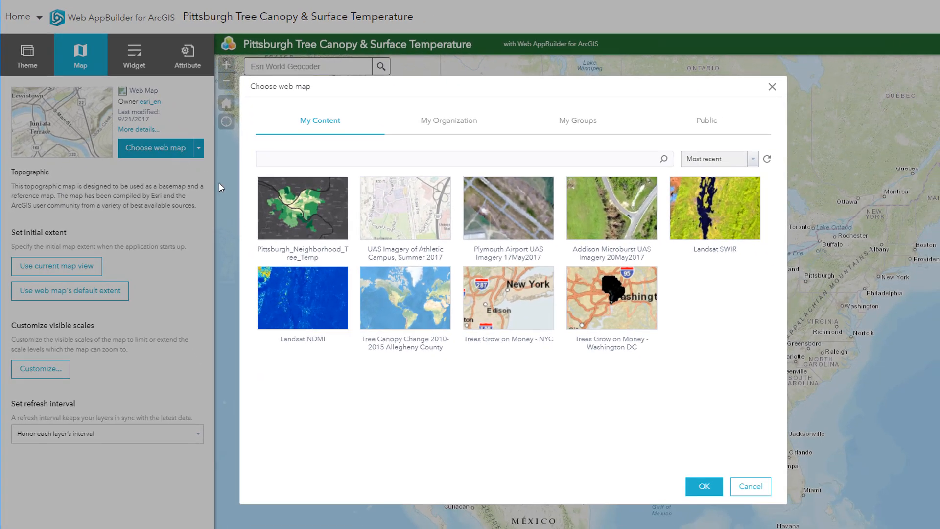
click(295, 207)
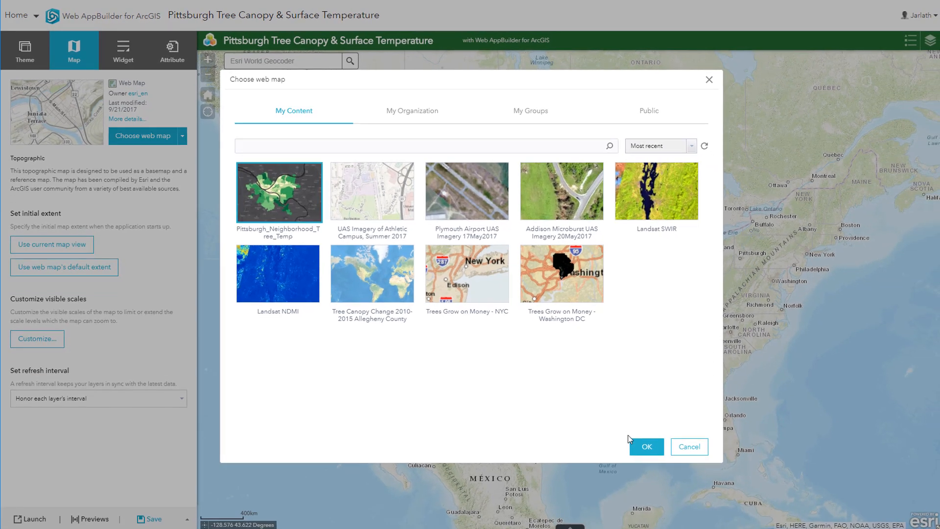
click(696, 487)
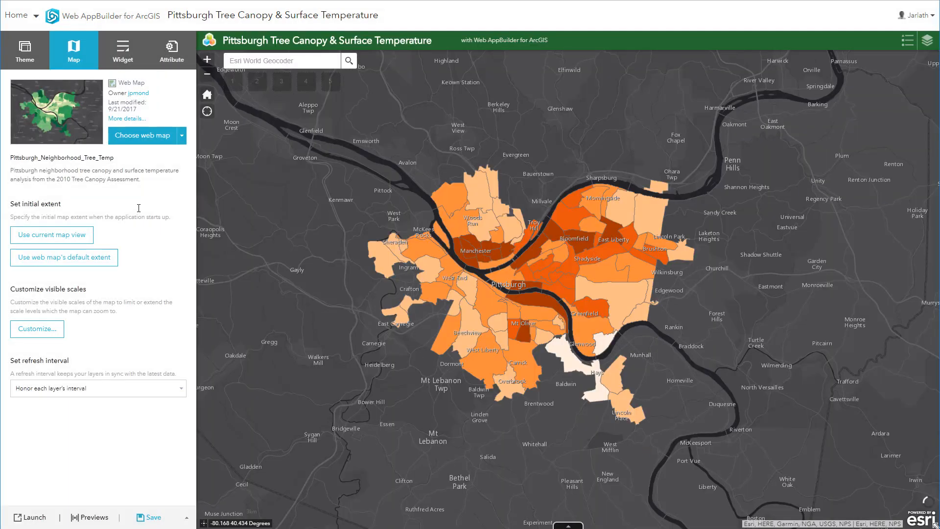
click(147, 519)
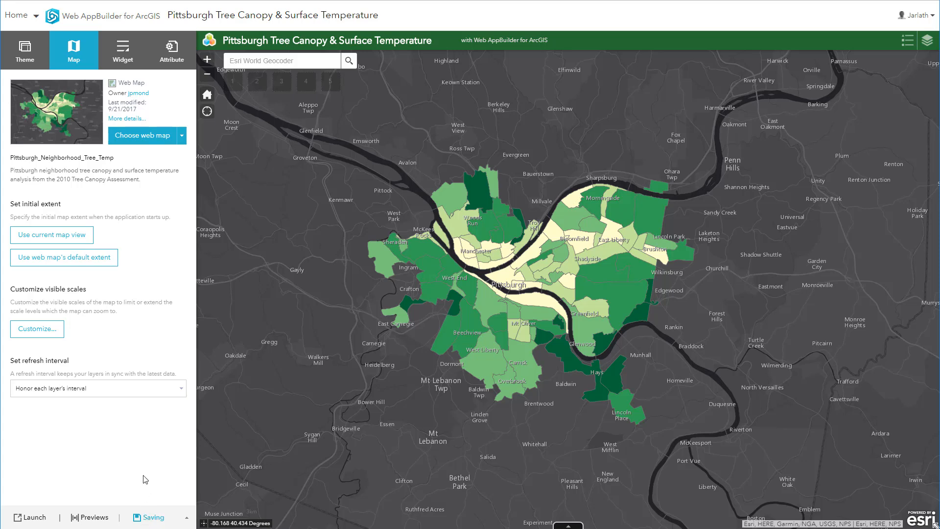
- Add the Basemap Gallery and Swipe widgets to the header controller, beside Legend and Layer List
click(124, 55)
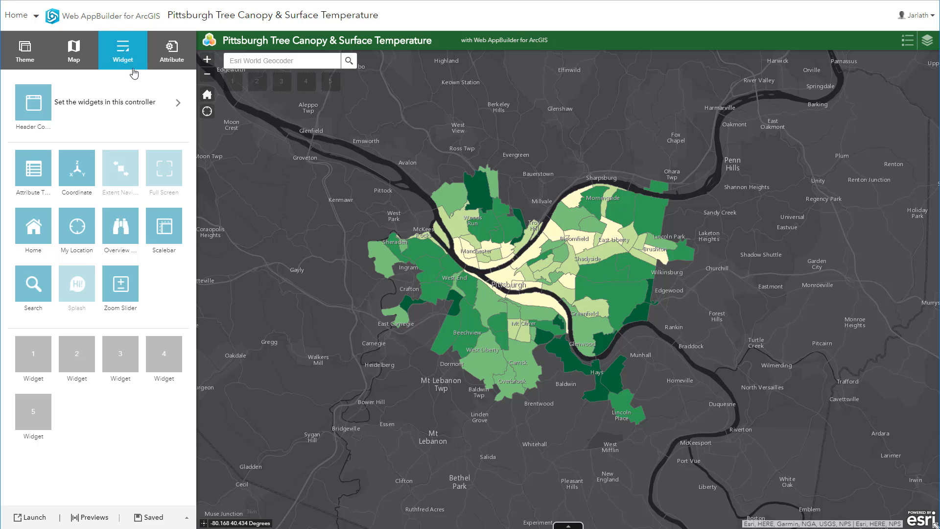
click(177, 104)
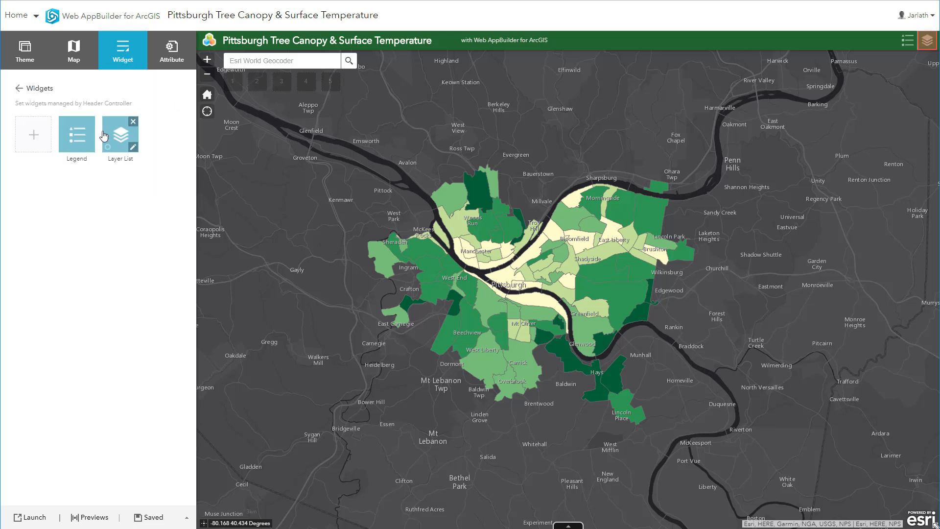
mouse_move(81, 142)
mouse_move(116, 141)
click(37, 138)
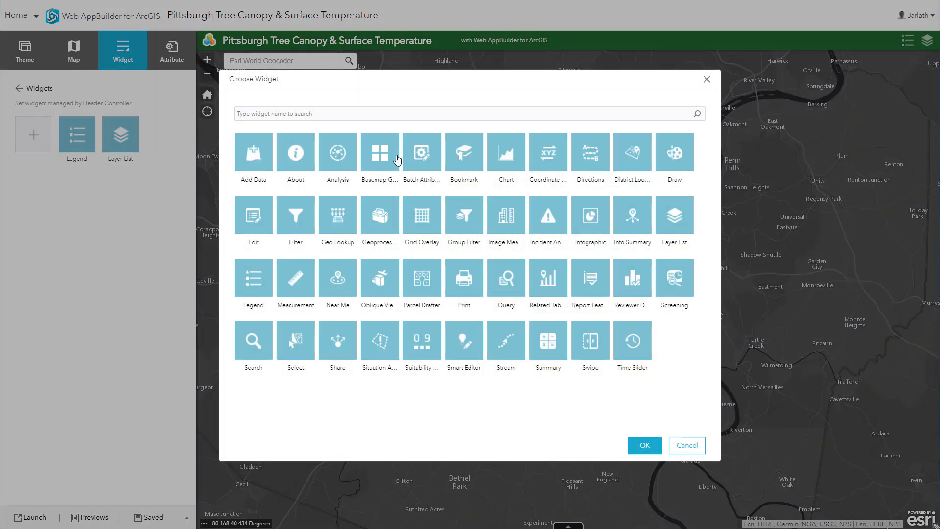
click(377, 153)
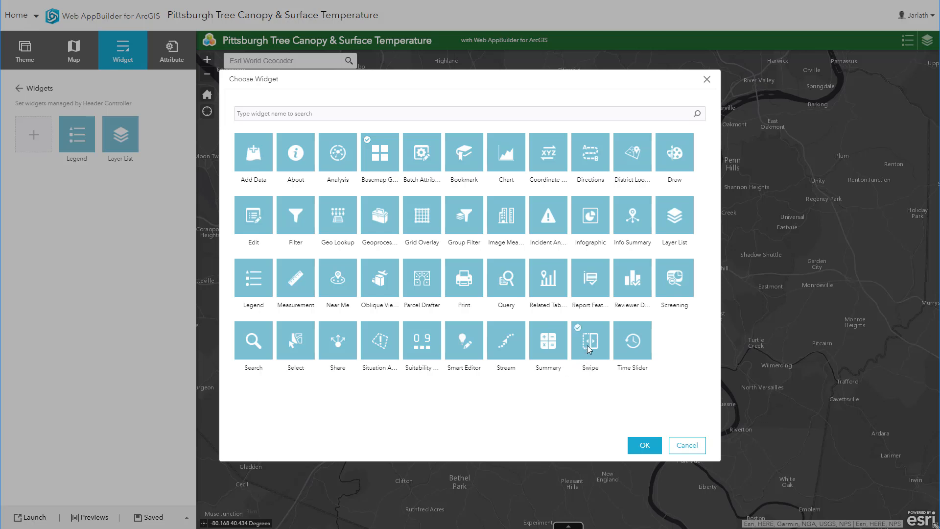
click(636, 447)
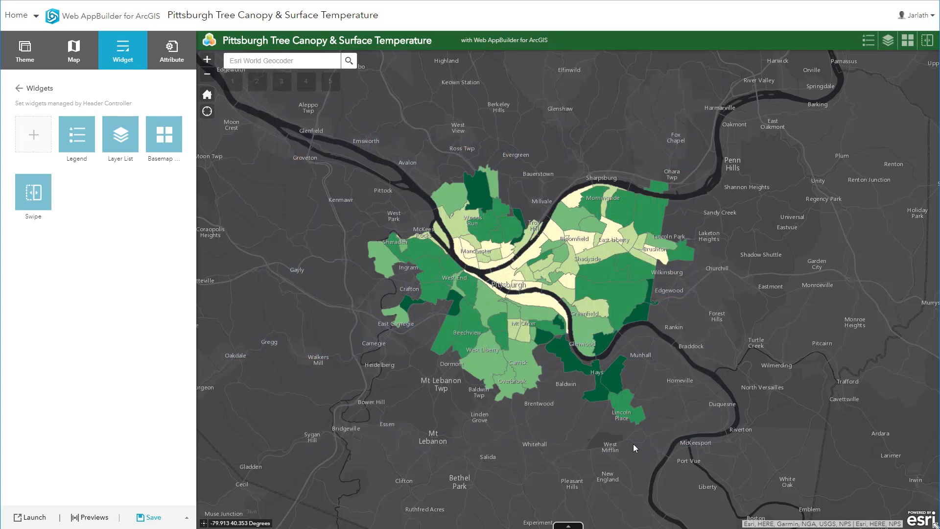
drag(32, 192, 78, 193)
click(19, 88)
- Replace the app's subtitle with "Created by" followed by the creator's full name, and save the app
click(173, 54)
drag(153, 134, 59, 135)
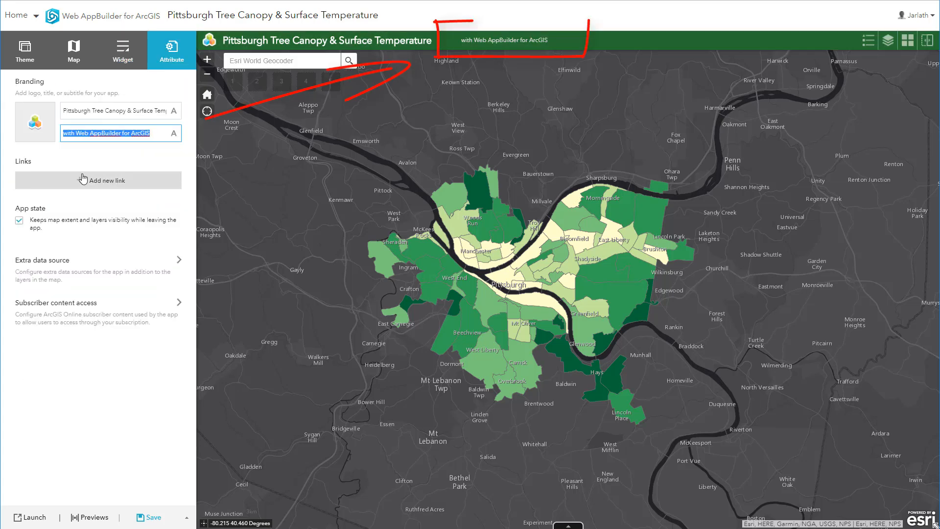
text(Created by Jarl)
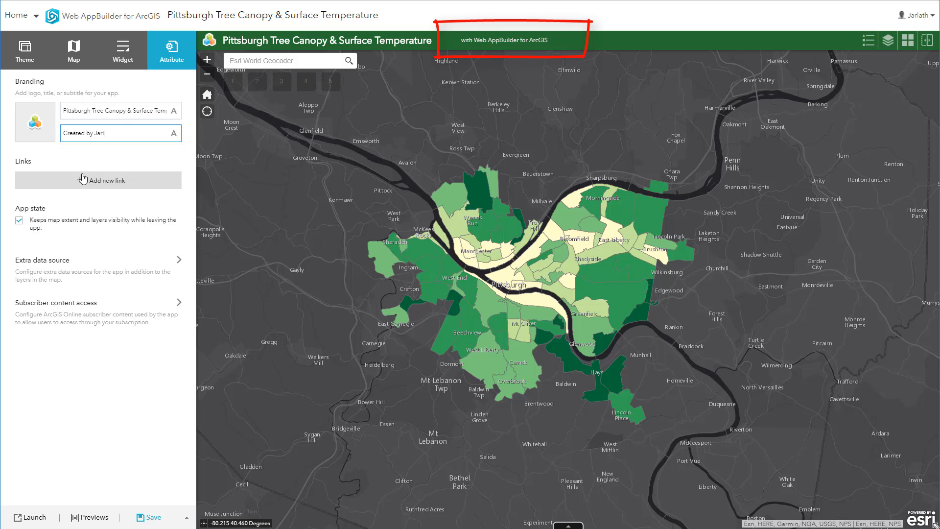
text(ath O'Neil-Dunne)
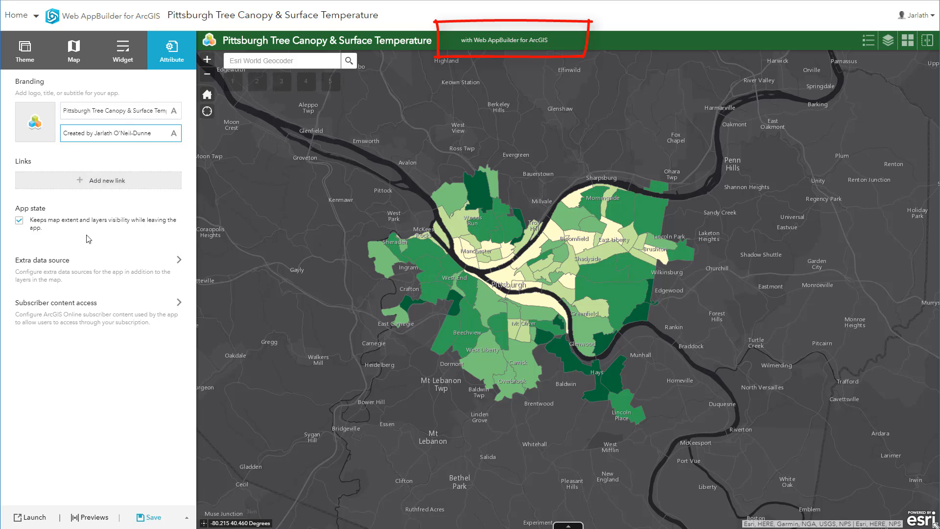
click(142, 516)
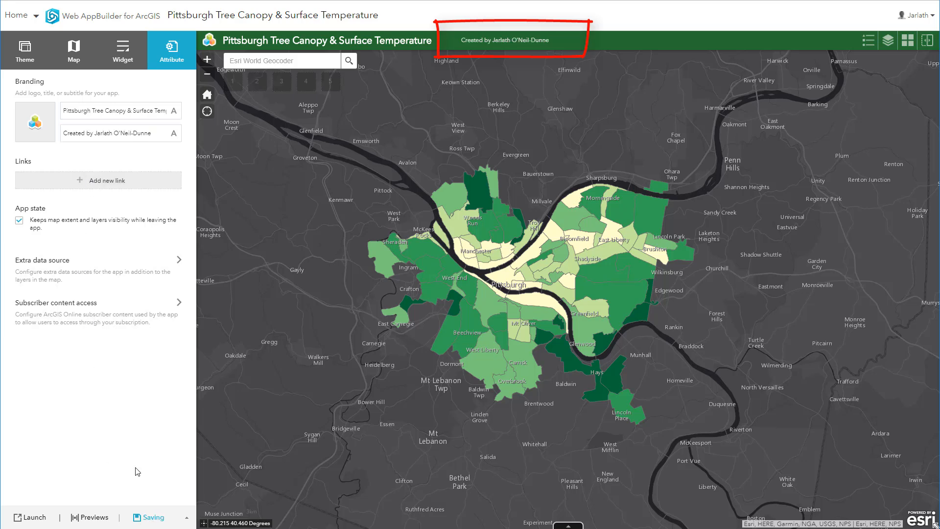
- Preview the app at the Google Nexus 10 and iPad Pro screen sizes
click(95, 517)
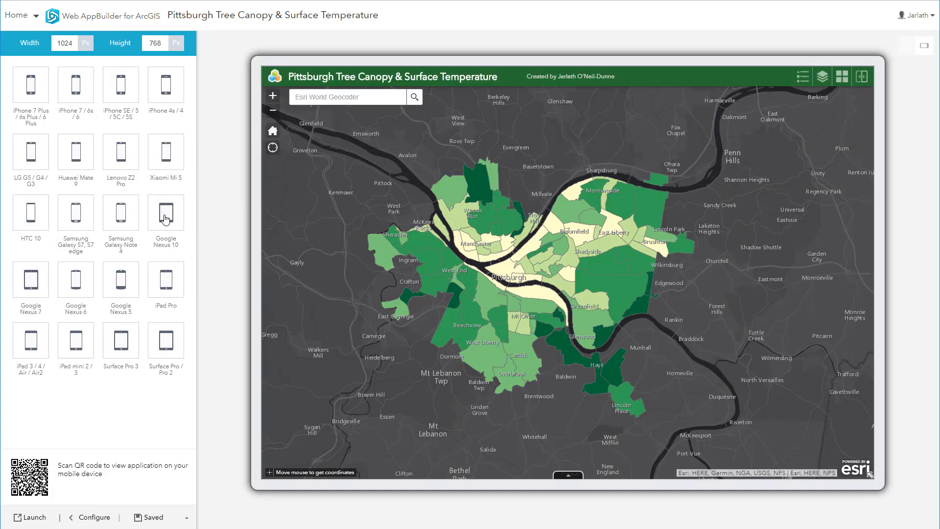
click(166, 219)
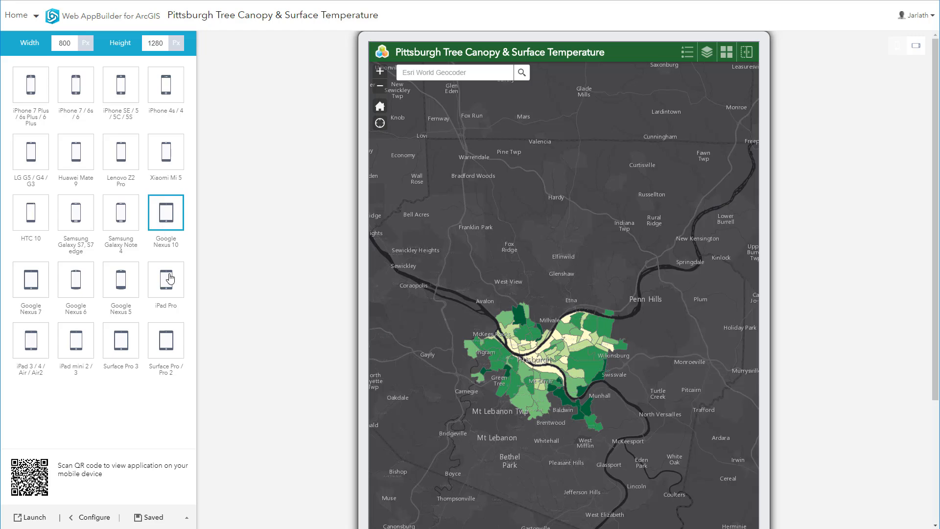
click(171, 283)
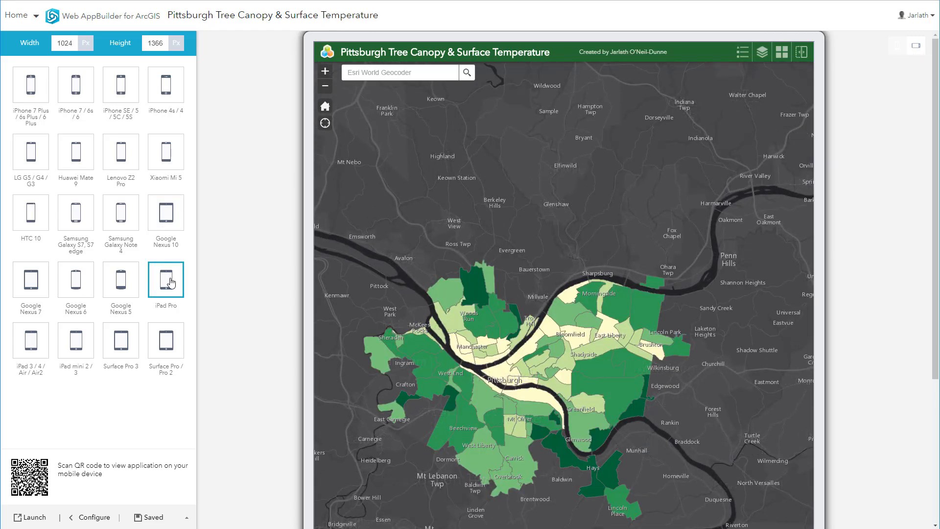
- Launch the finished app and swipe the Neighborhoods - Tree Canopy layer across the map to compare it with surface temperature
click(94, 518)
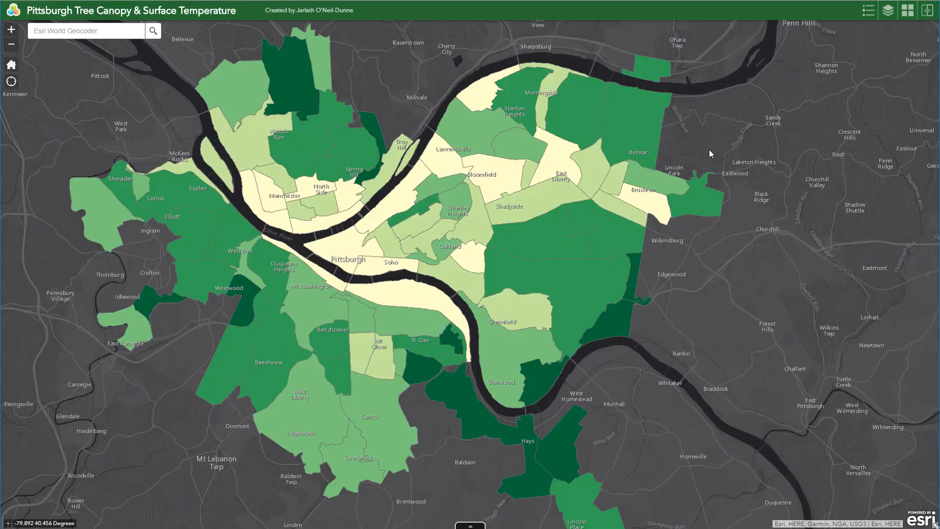
click(926, 16)
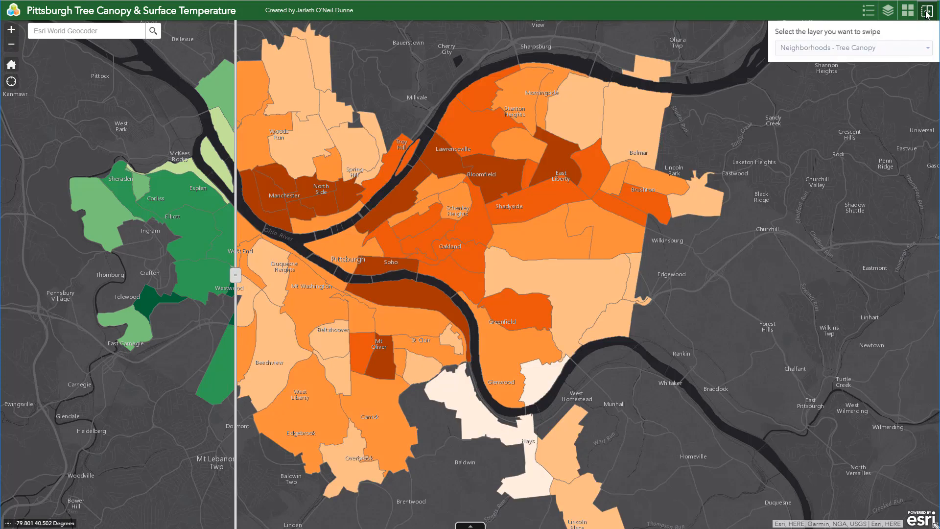
drag(240, 270, 747, 274)
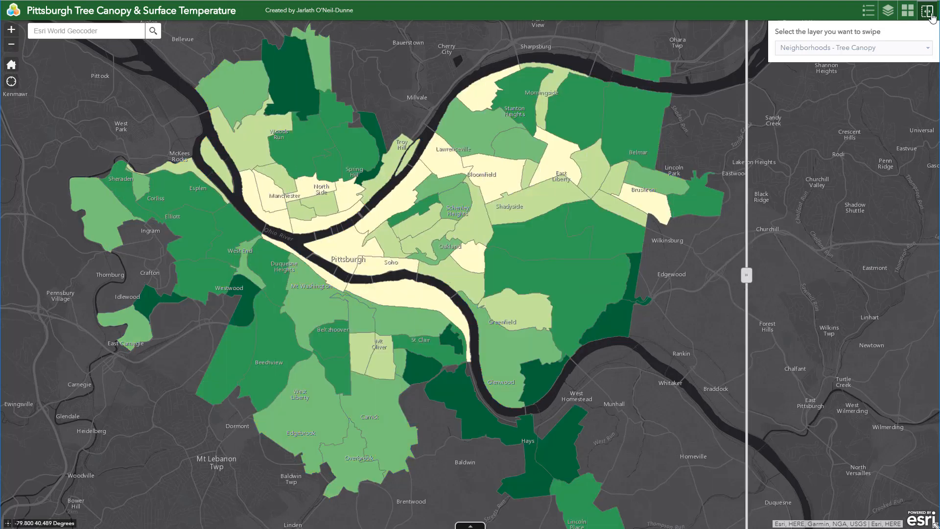
click(927, 11)
- Test the Basemap Gallery with the Light Gray Canvas and Imagery basemaps, and return the map to Dark Gray Canvas
click(910, 12)
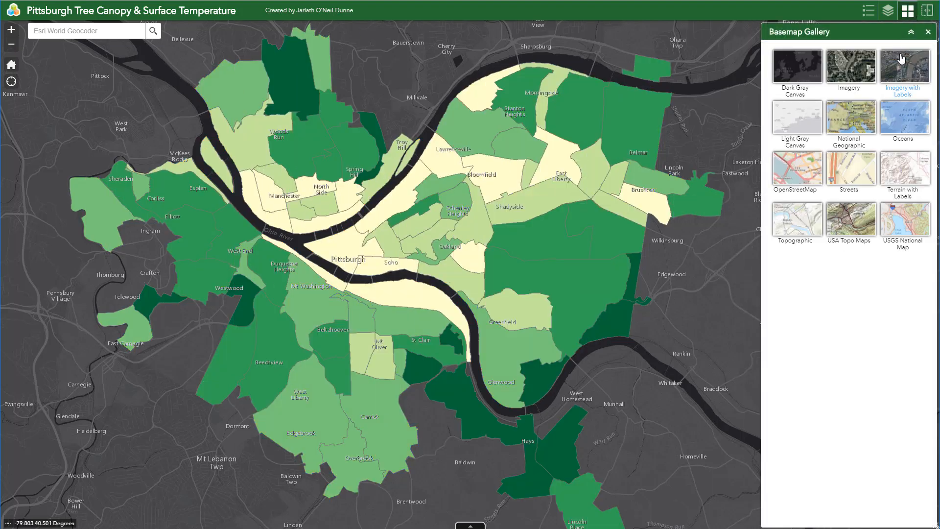
click(792, 119)
click(797, 66)
click(851, 66)
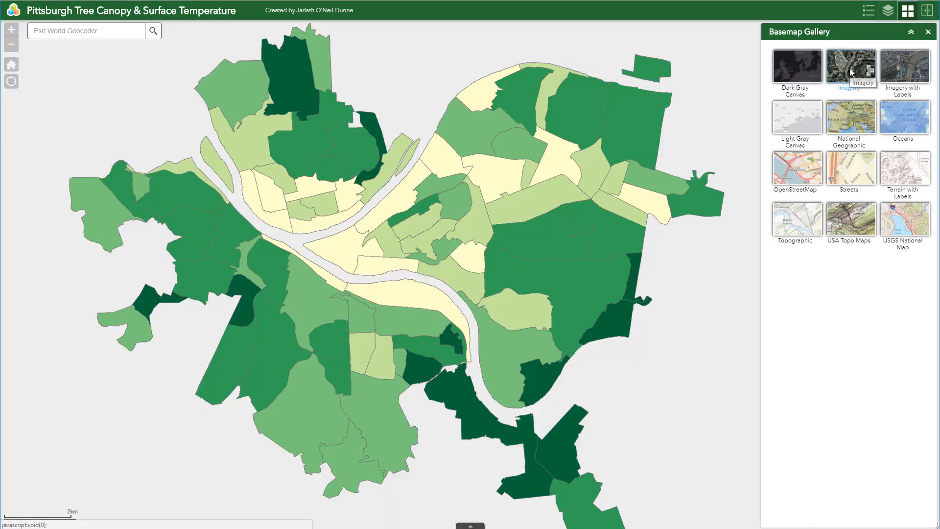
click(797, 69)
click(929, 34)
- Test the Layer List by expanding both neighborhood layers and switching them off and on, and check the Legend
click(889, 13)
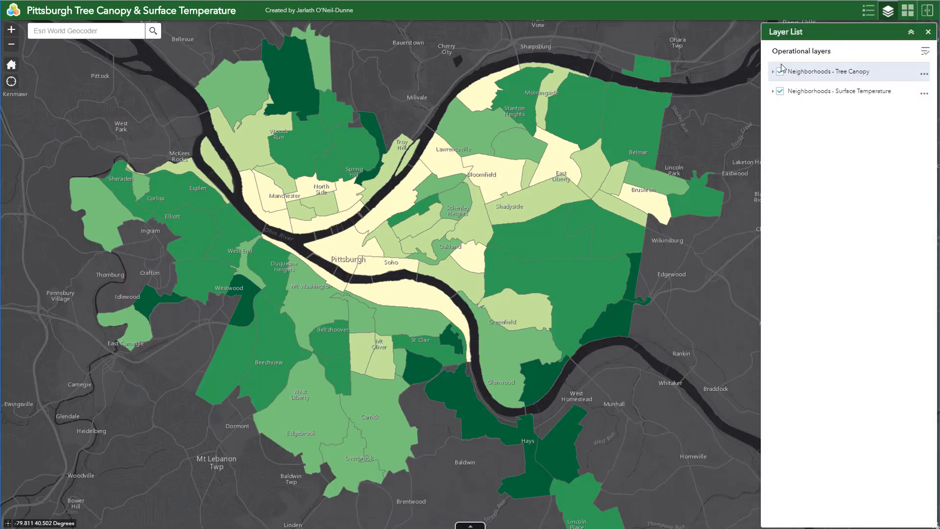
click(774, 72)
click(773, 176)
click(780, 71)
click(780, 175)
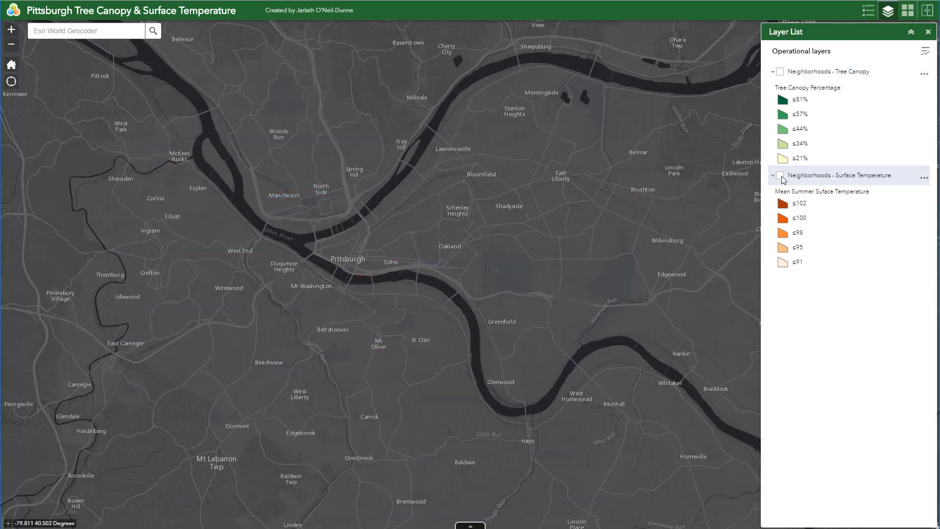
click(780, 175)
click(780, 71)
click(929, 33)
click(869, 13)
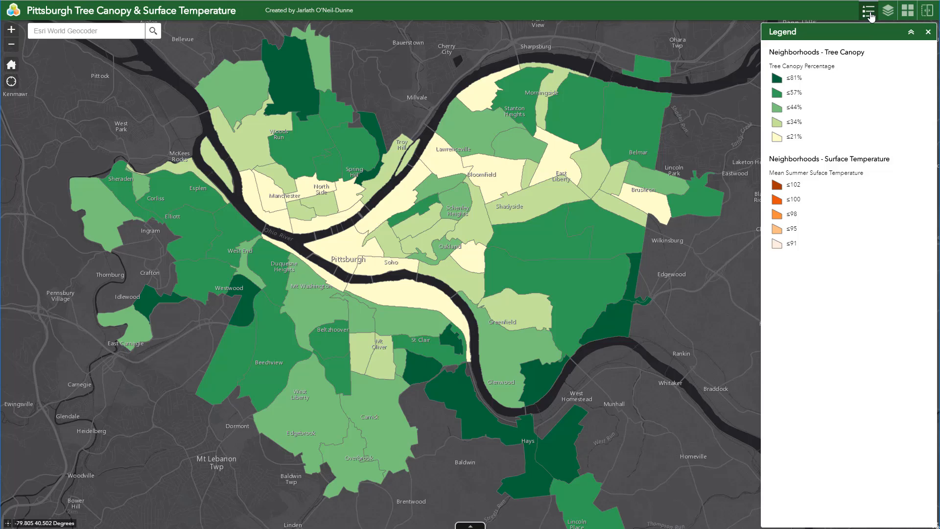
click(869, 13)
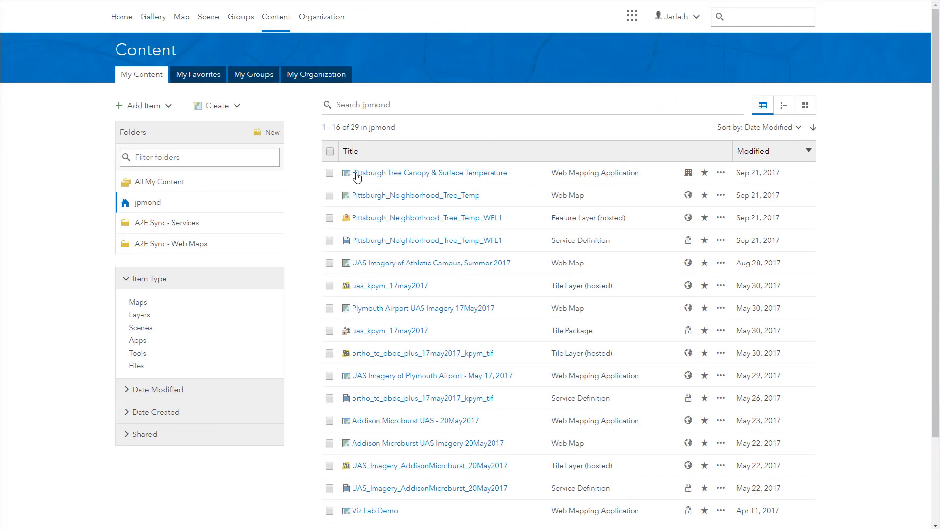
- Open the Pittsburgh Tree Canopy & Surface Temperature app's item page from the content list and review its public, organization and group sharing options
click(371, 175)
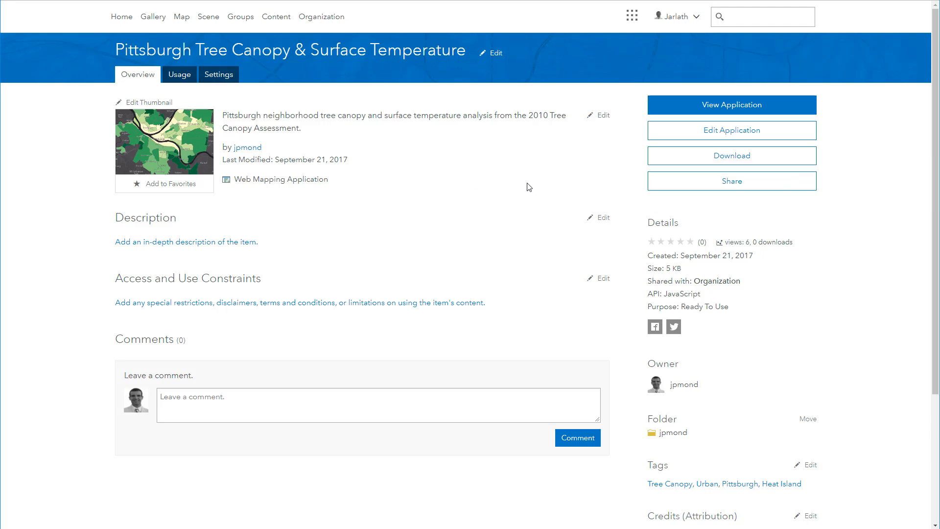
click(673, 189)
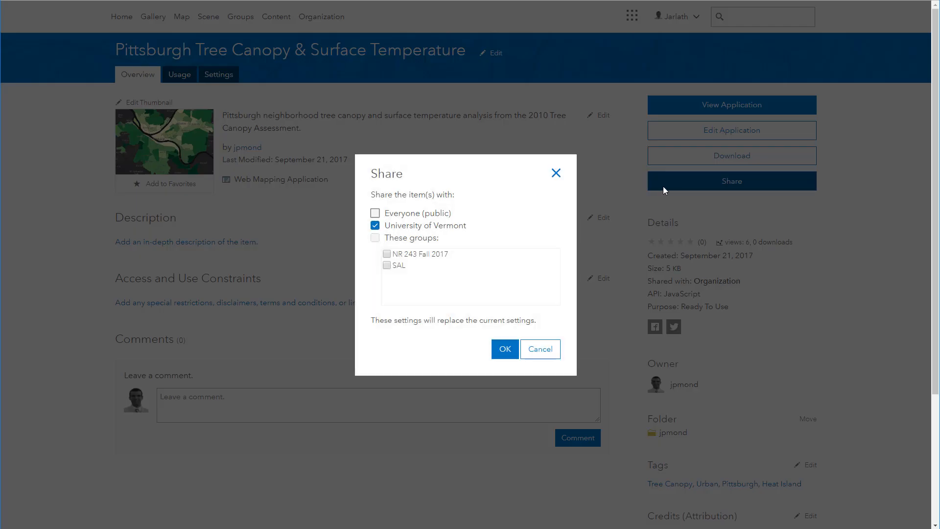
click(376, 213)
click(375, 238)
click(387, 255)
click(501, 349)
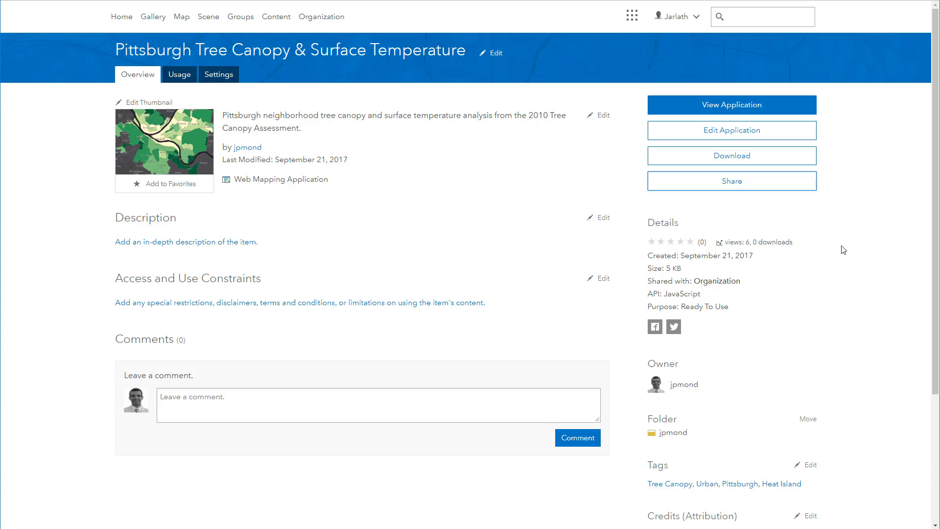
- Copy the web mapping application's URL from its item page
scroll(838, 275, down, 3)
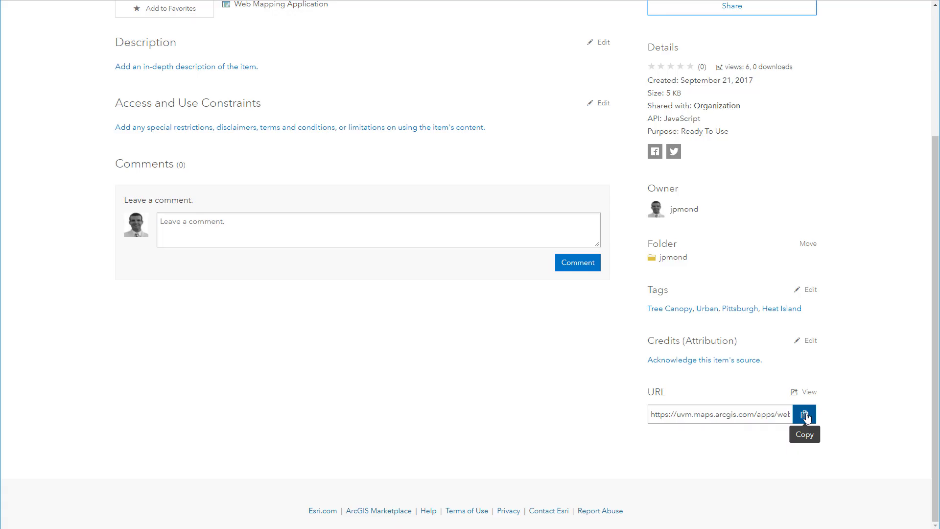
click(805, 414)
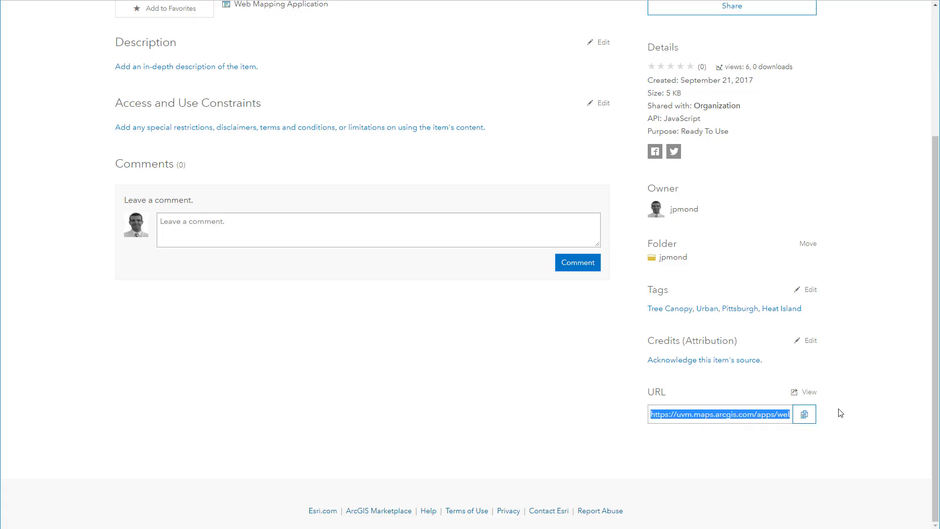